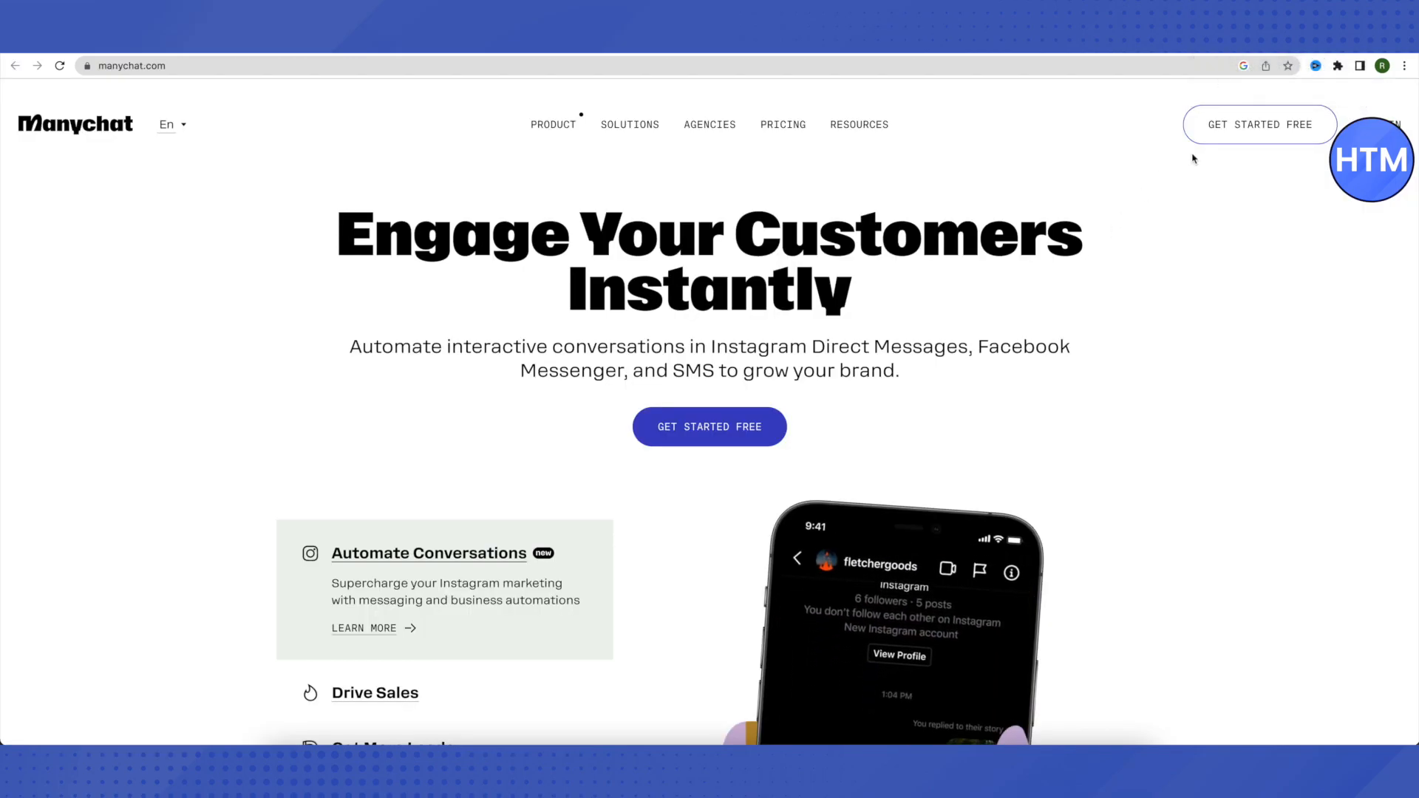
Start a free Manychat sign-up and choose Instagram as the channel to start with.
left_click(1260, 139)
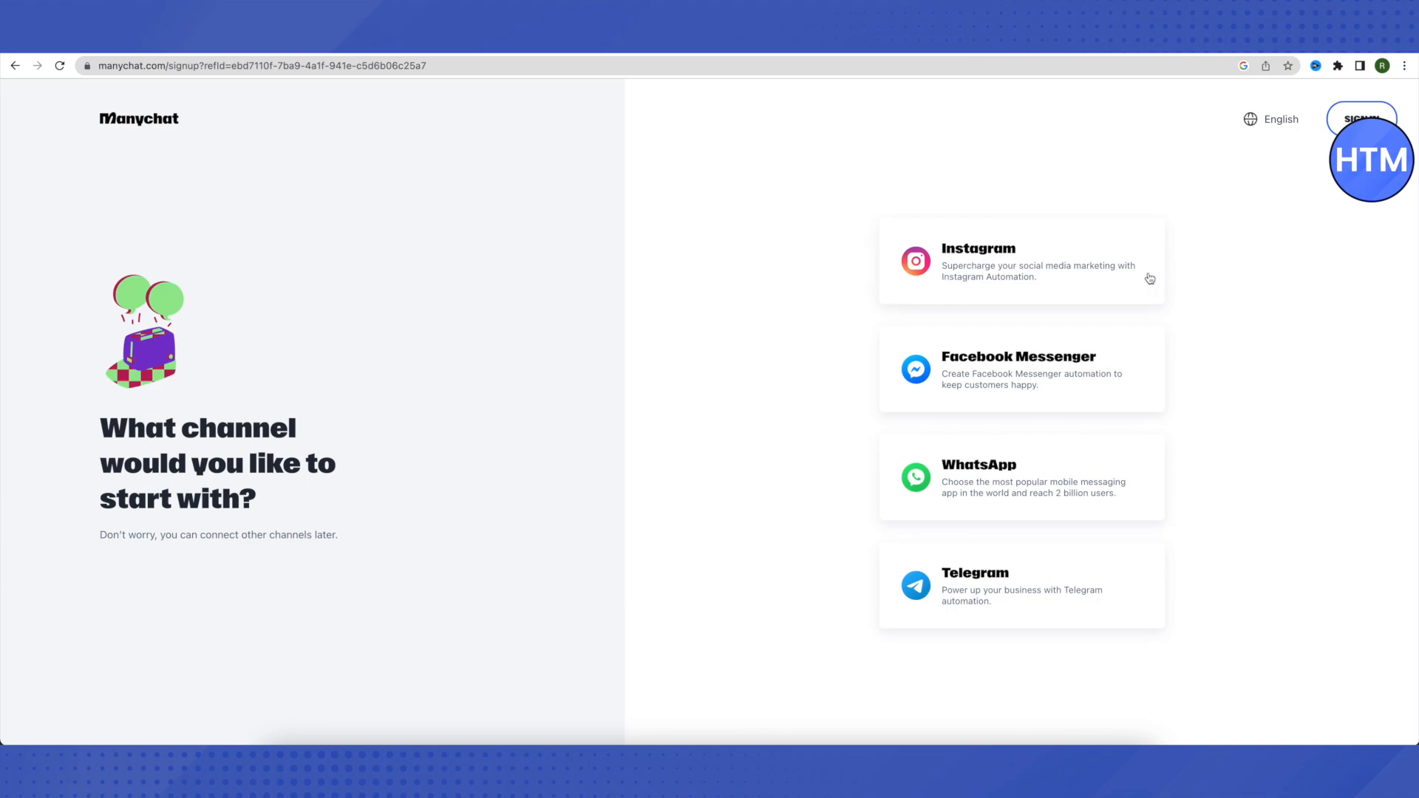
left_click(1055, 277)
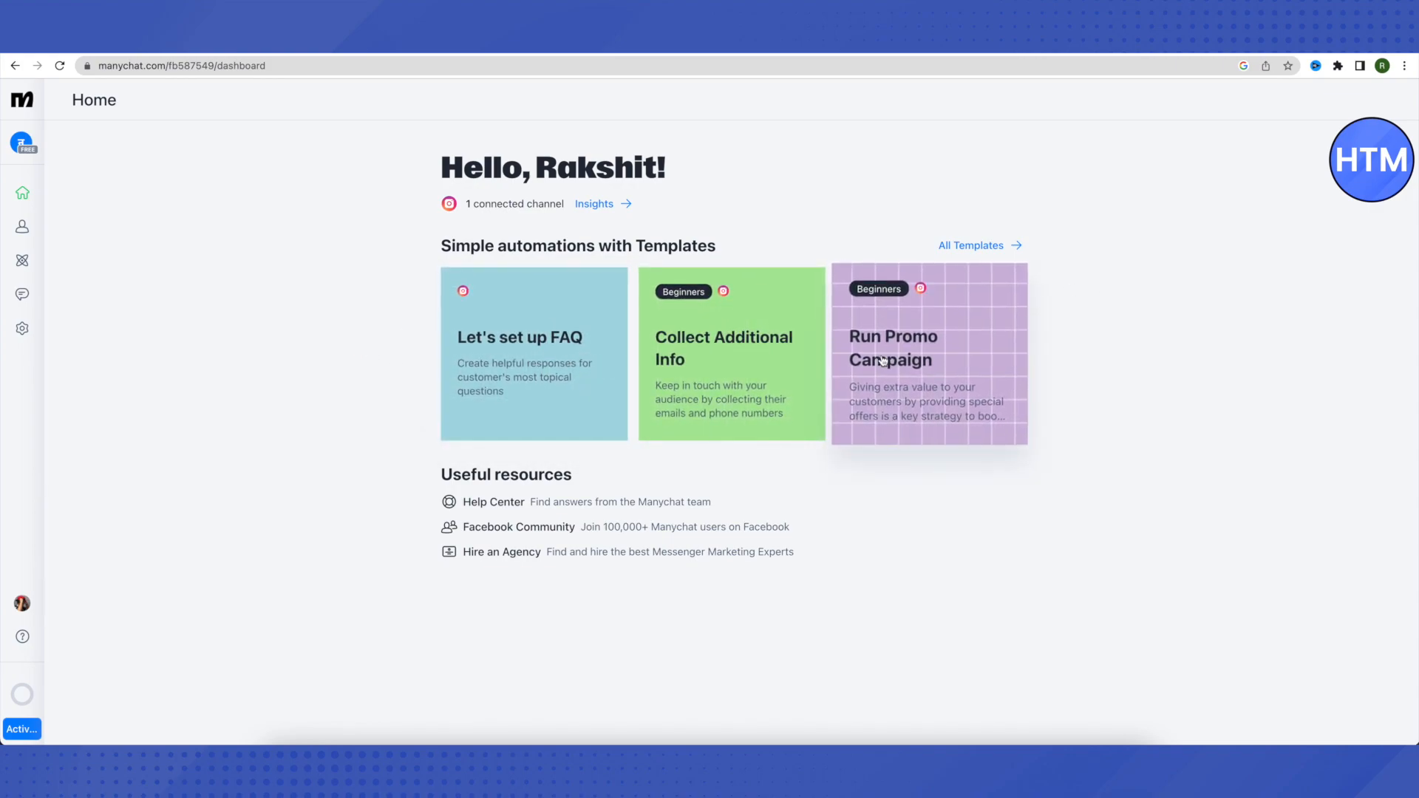
Browse the full library of Instagram automation templates, from the easy-to-start to the more experienced ones, and close it.
left_click(988, 255)
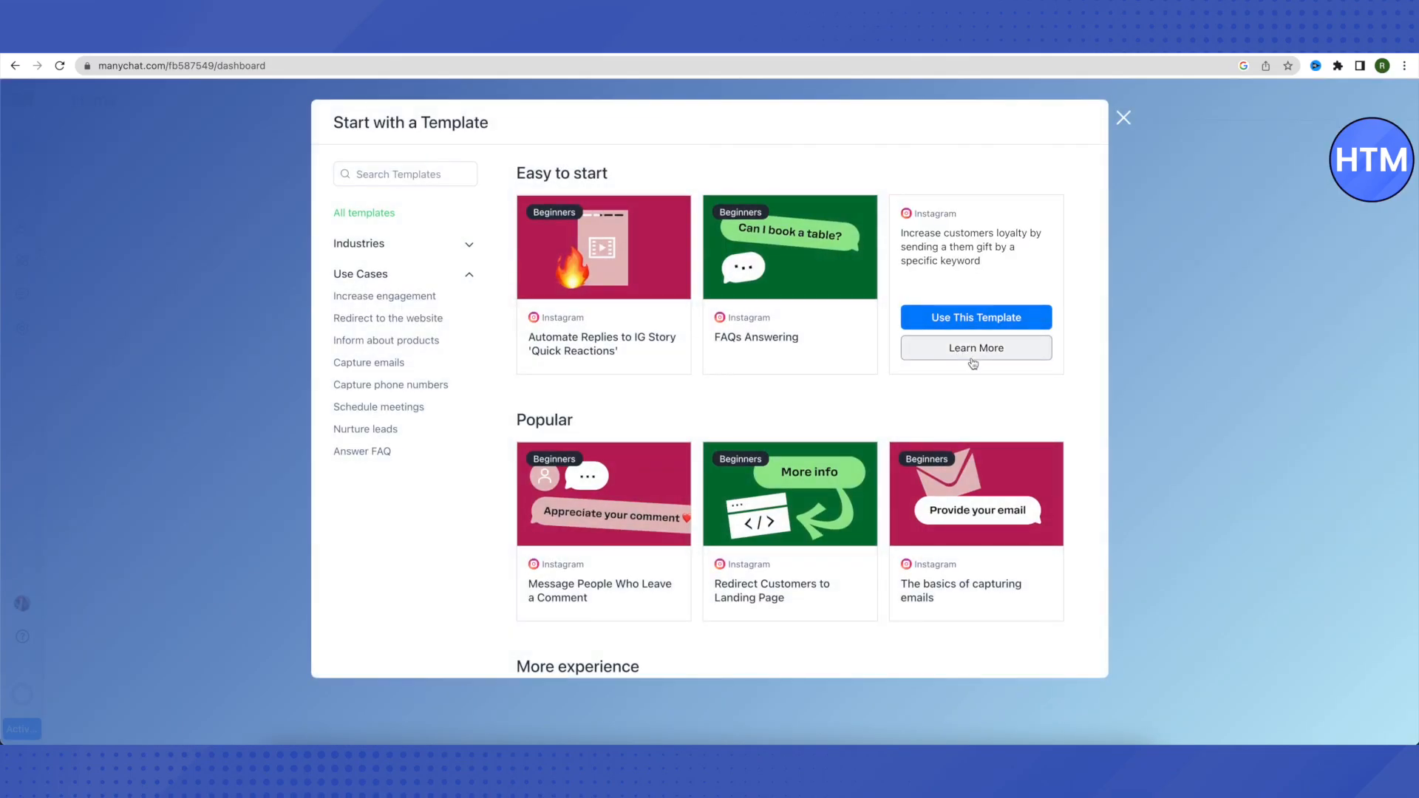
scroll(1040, 359, "down", 4)
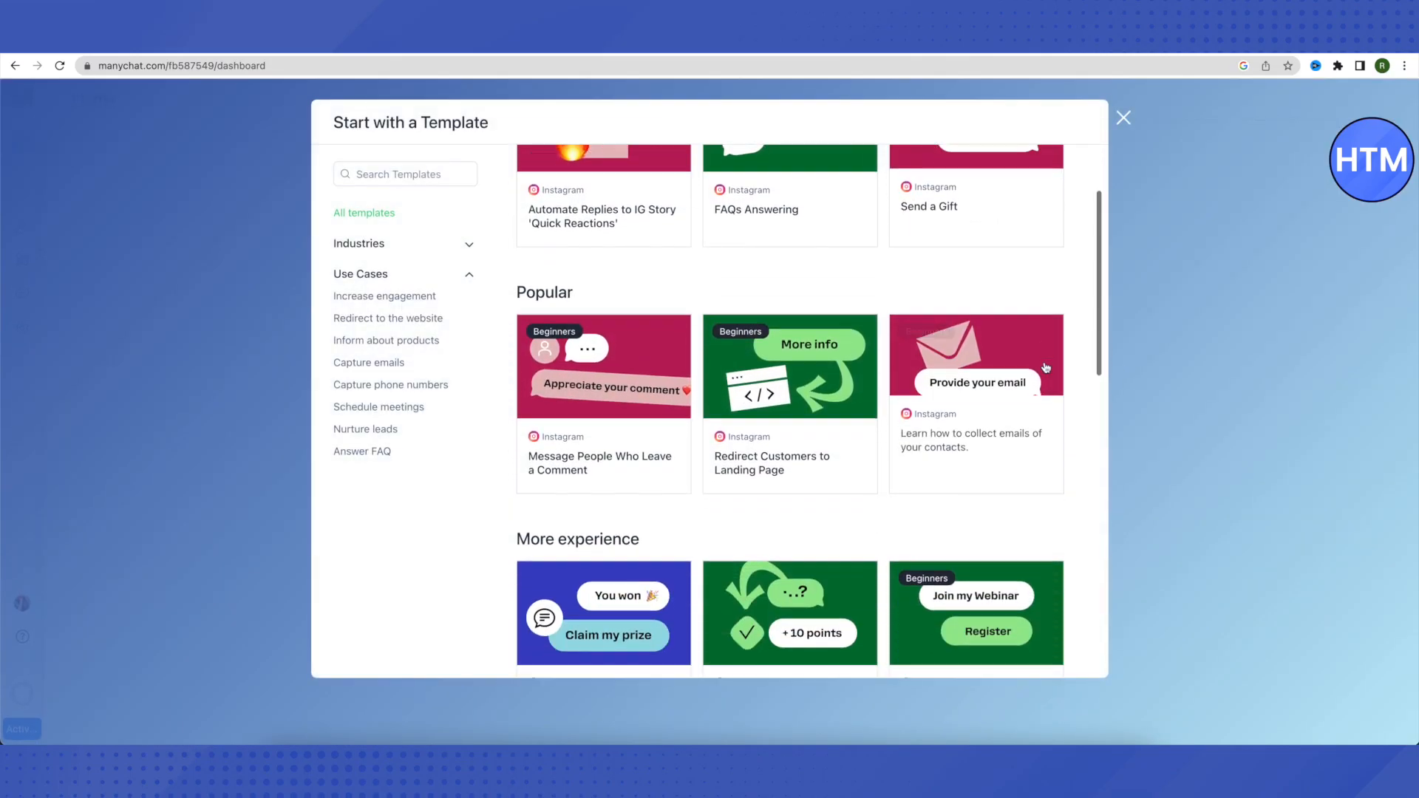
scroll(1063, 366, "up", 1)
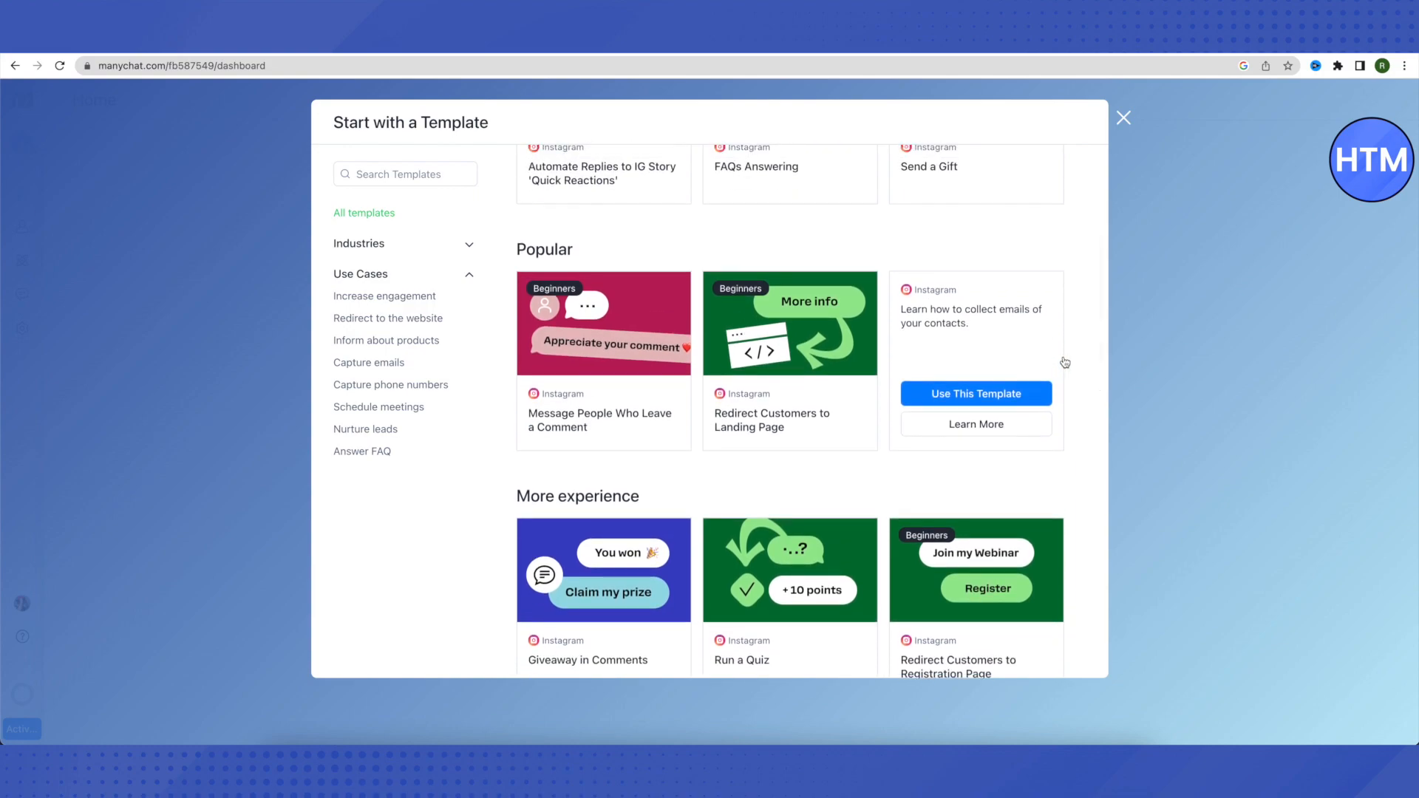
scroll(1064, 362, "up", 5)
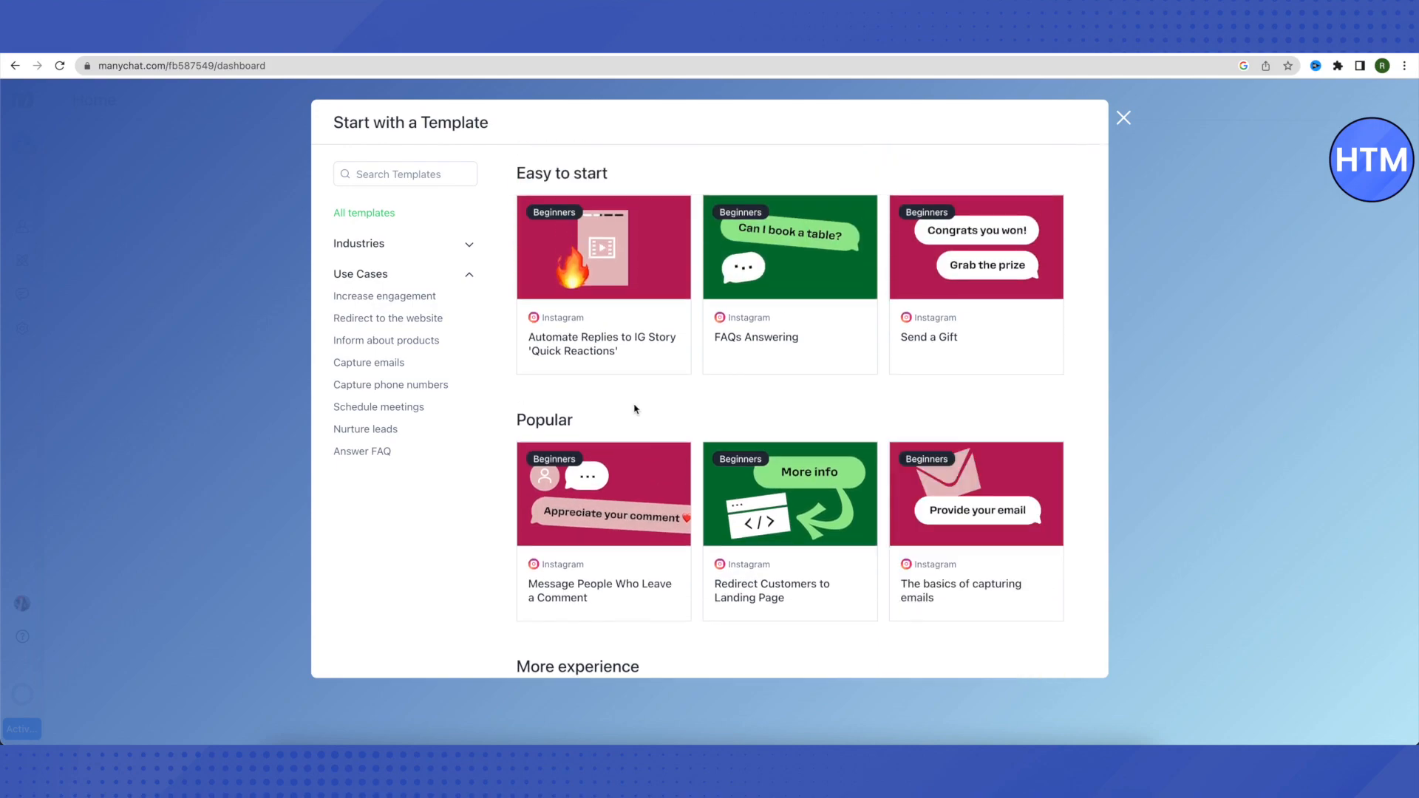
mouse_move(591, 347)
scroll(1098, 347, "down", 5)
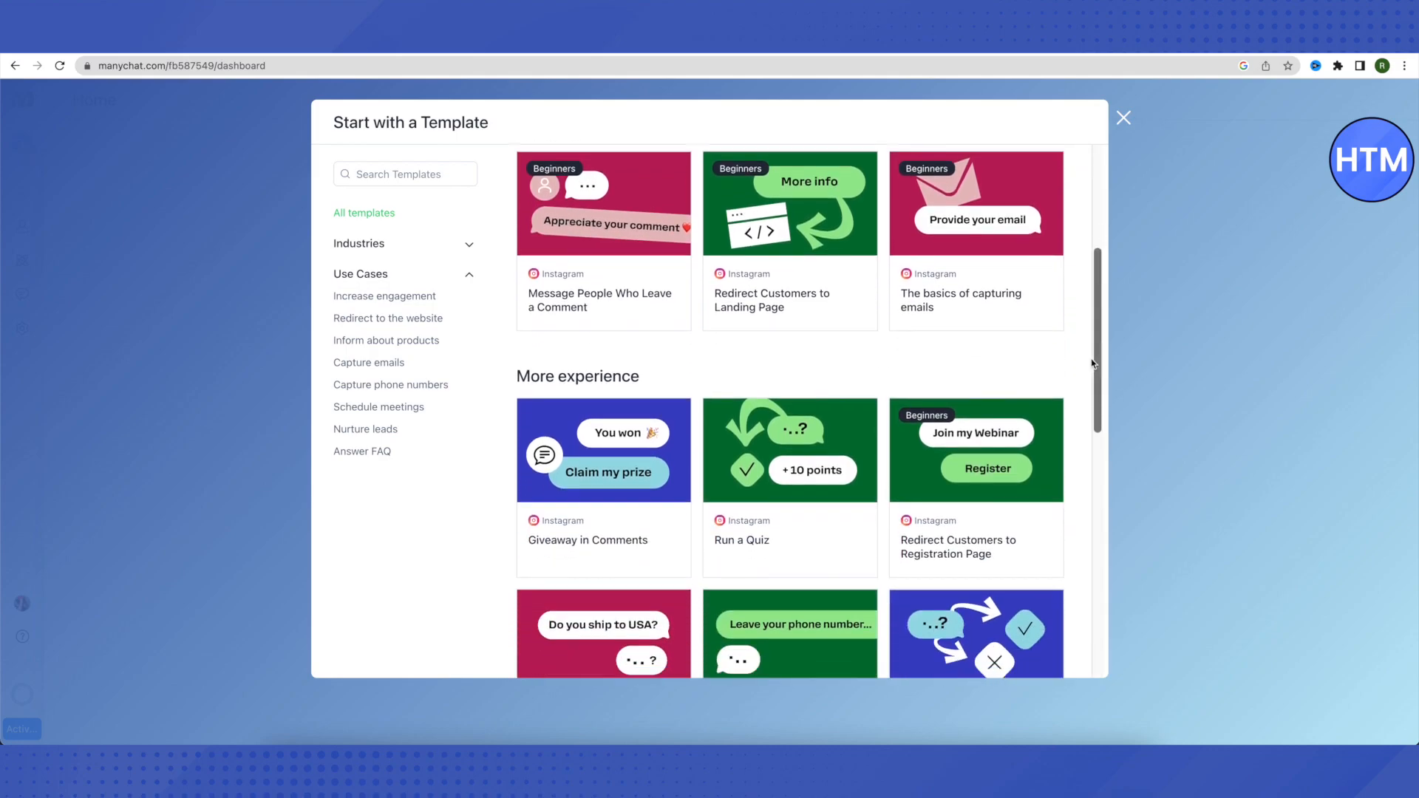
scroll(1084, 366, "up", 5)
scroll(1084, 367, "down", 7)
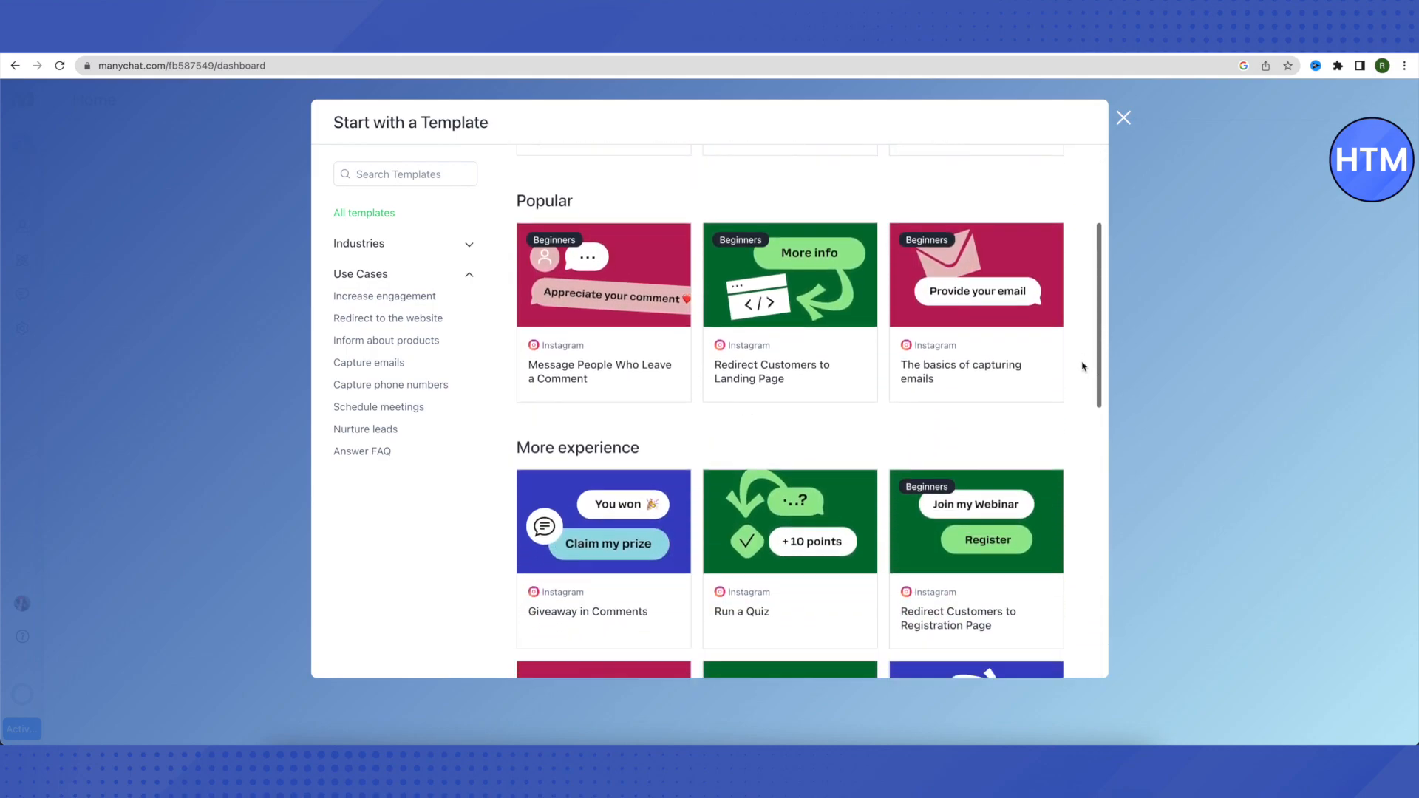
scroll(1083, 367, "down", 4)
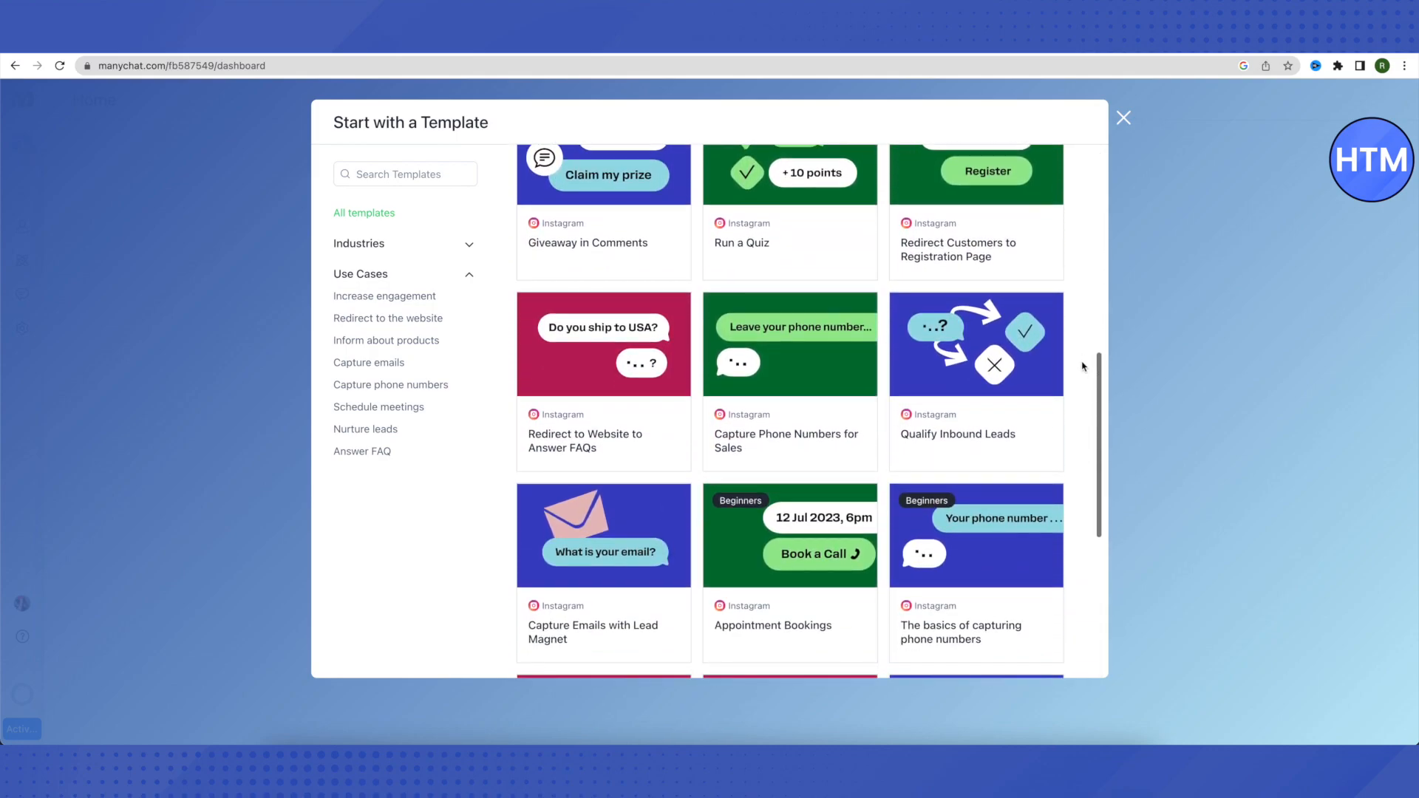
scroll(1083, 367, "down", 3)
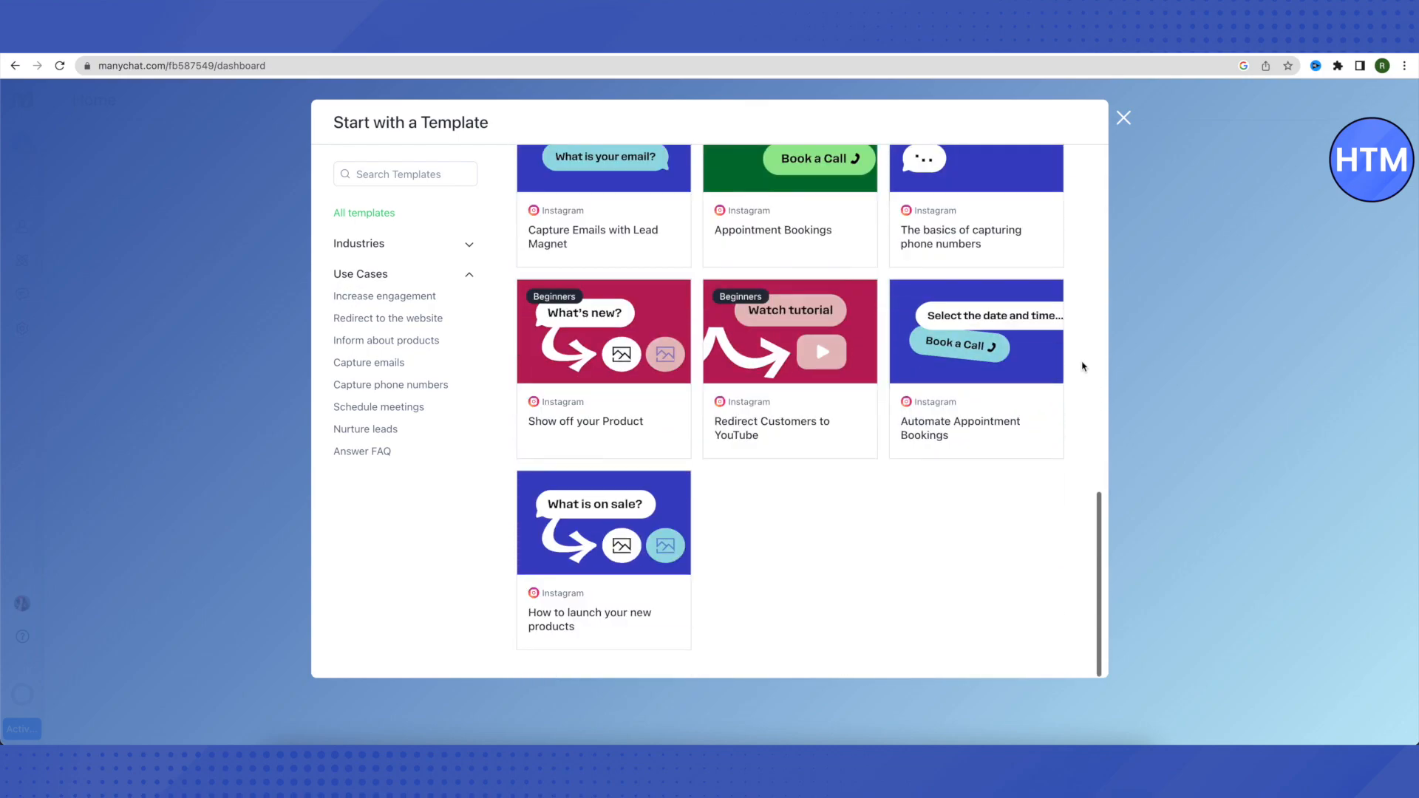
scroll(1085, 364, "up", 9)
scroll(1085, 273, "down", 4)
scroll(1081, 275, "up", 7)
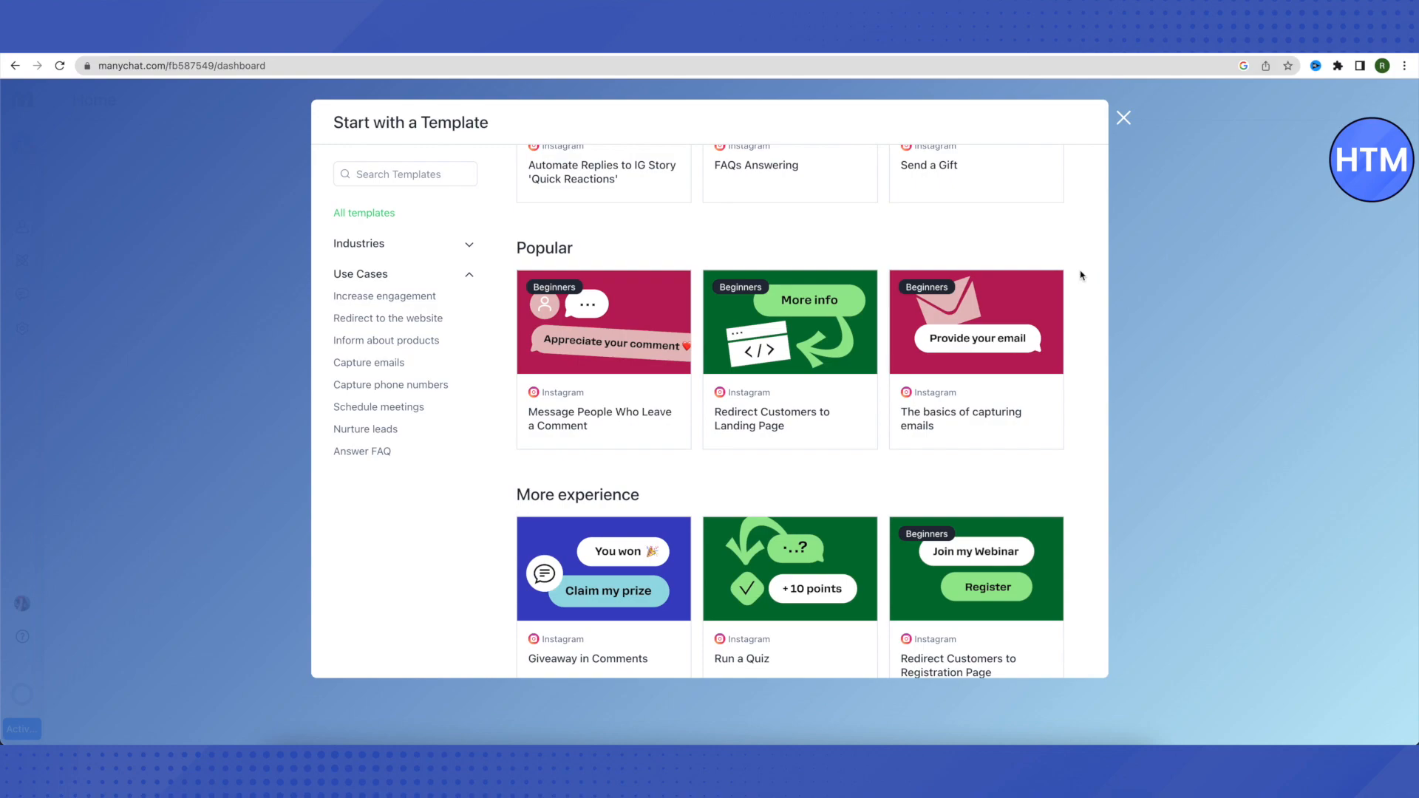
left_click(1124, 119)
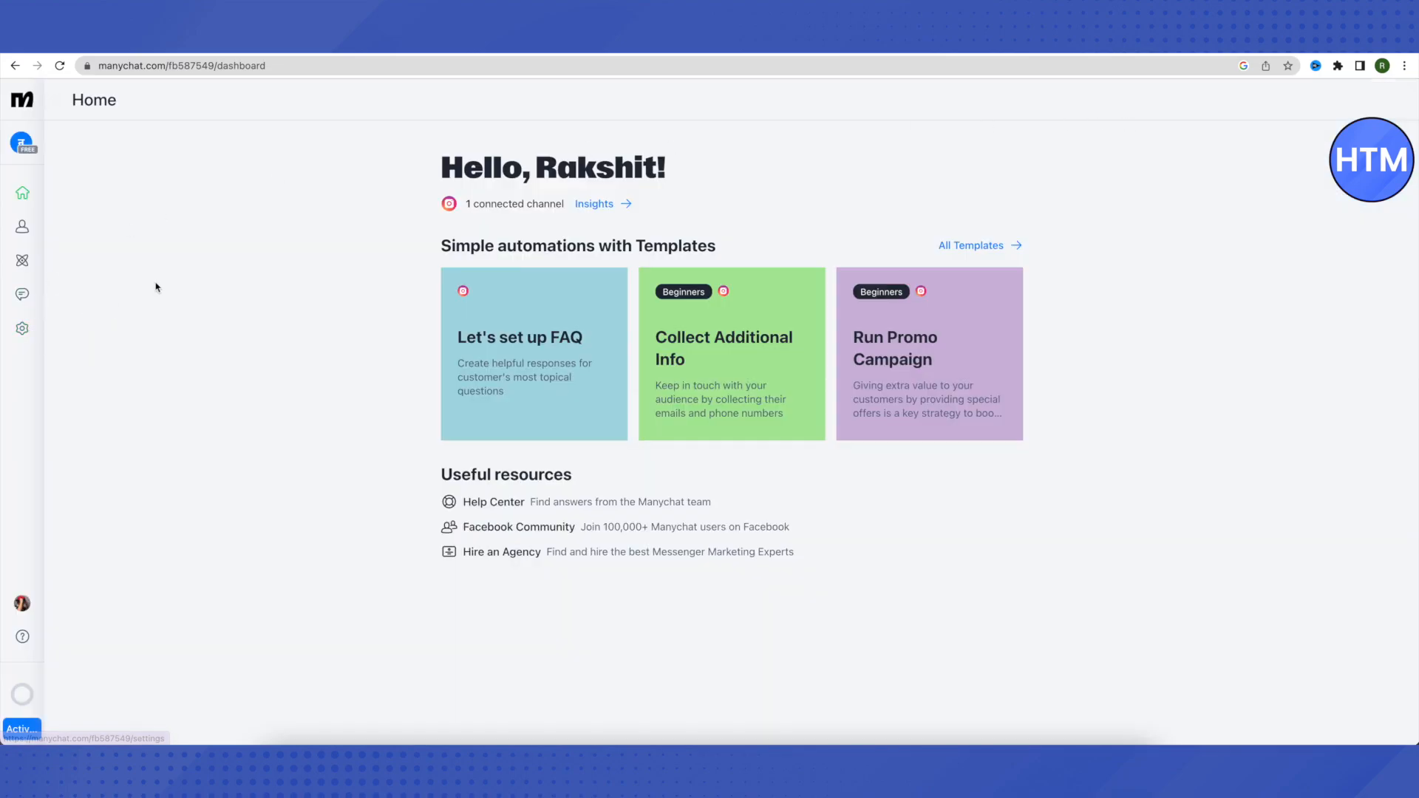
Create a new automation flow from scratch and name it "Reply To Messages".
left_click(23, 231)
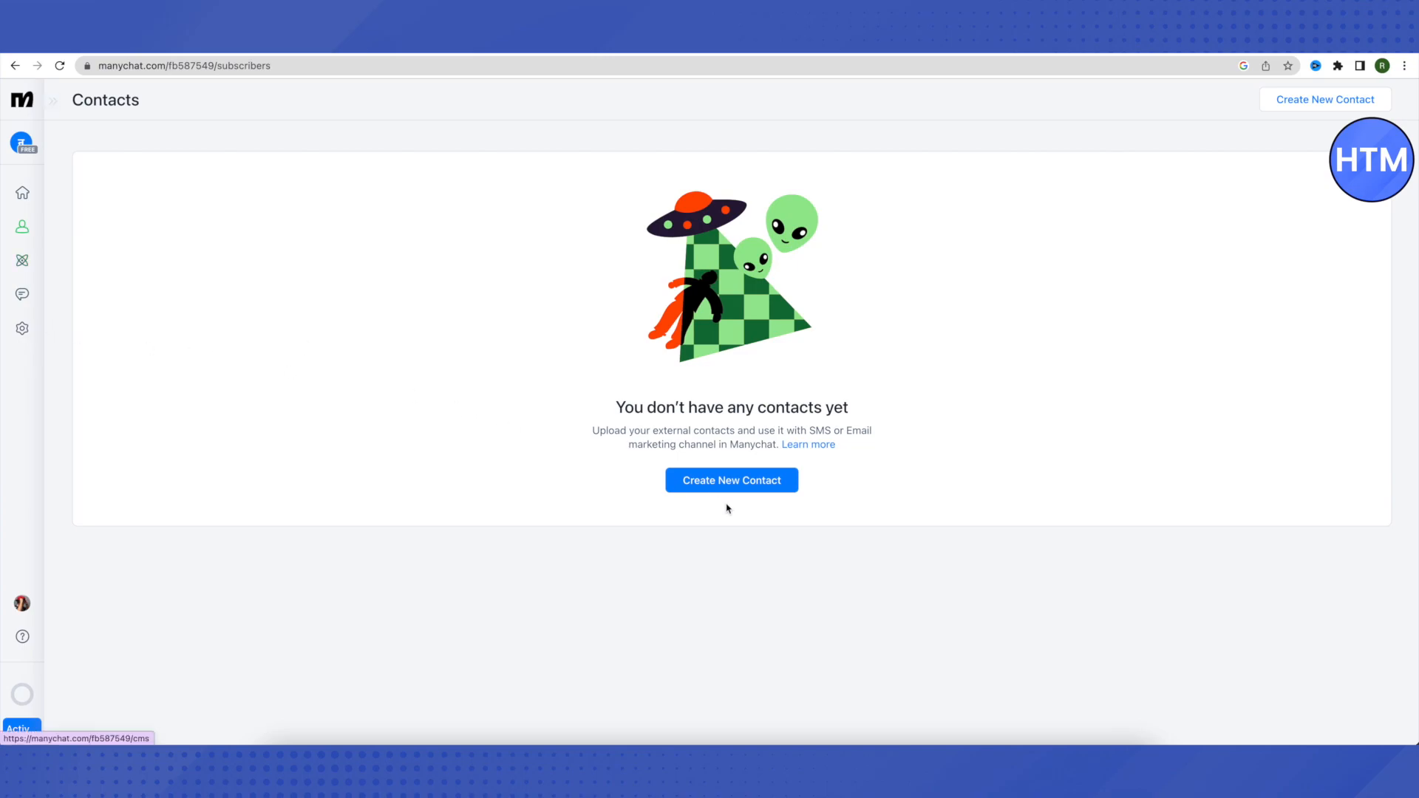
left_click(21, 266)
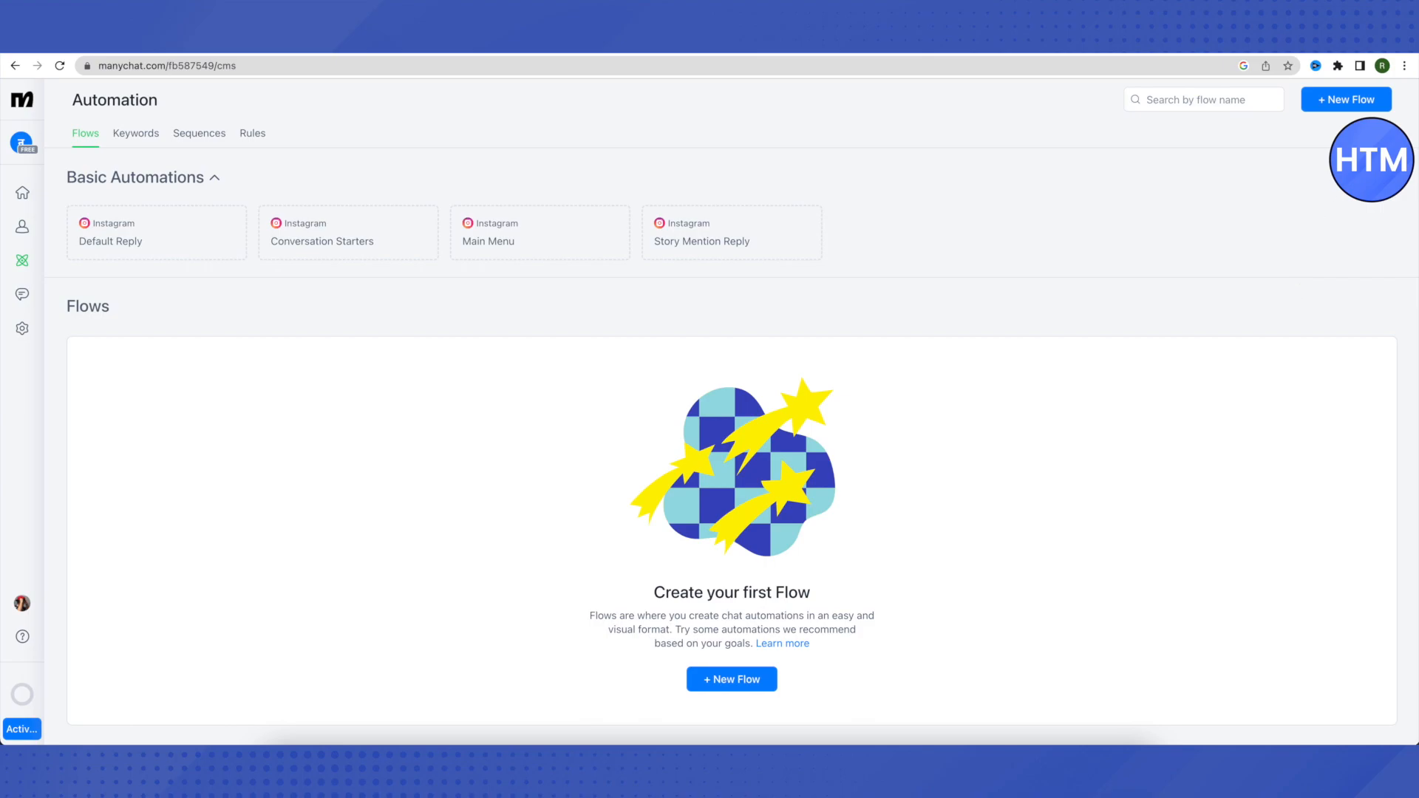
left_click(1348, 103)
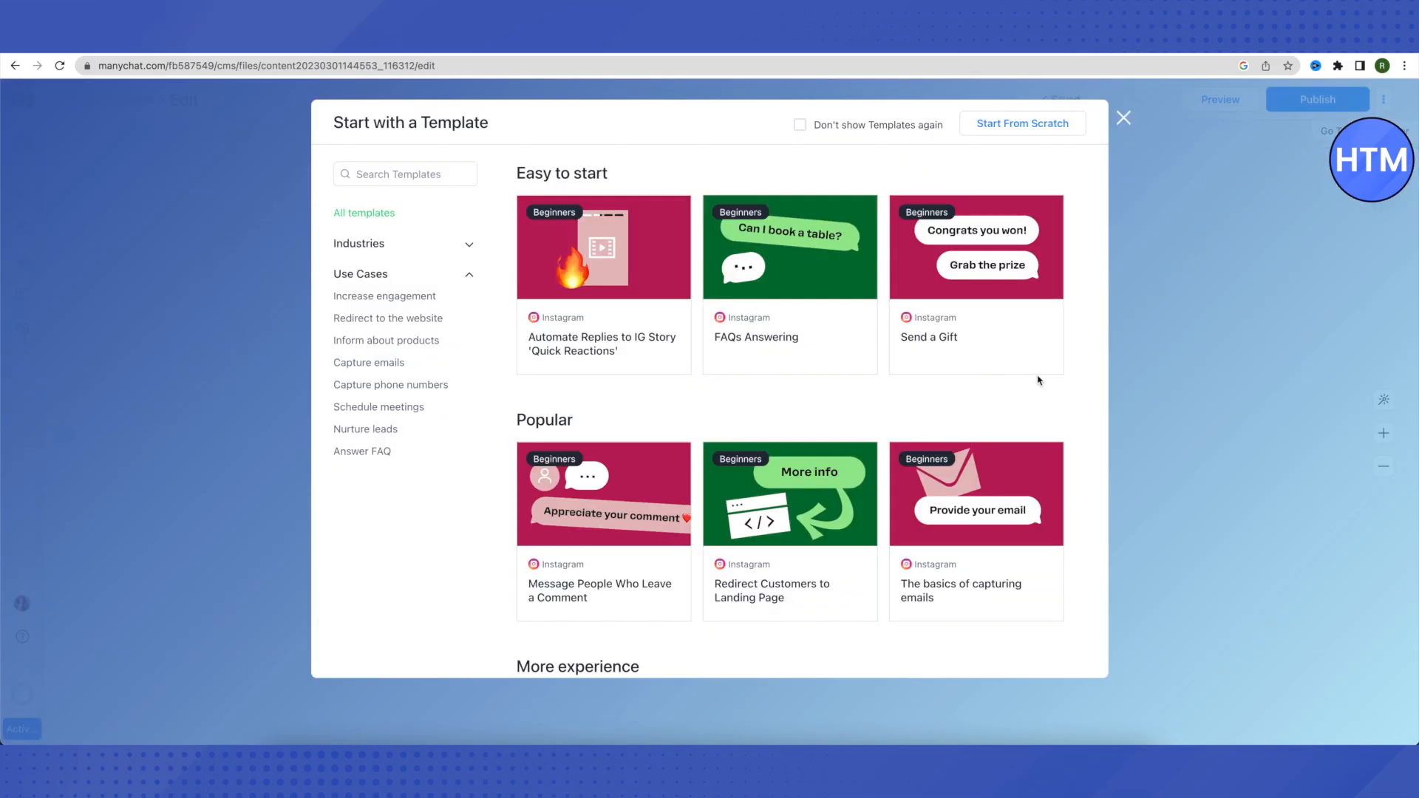
scroll(853, 343, "down", 1)
scroll(853, 343, "down", 1)
scroll(976, 451, "up", 3)
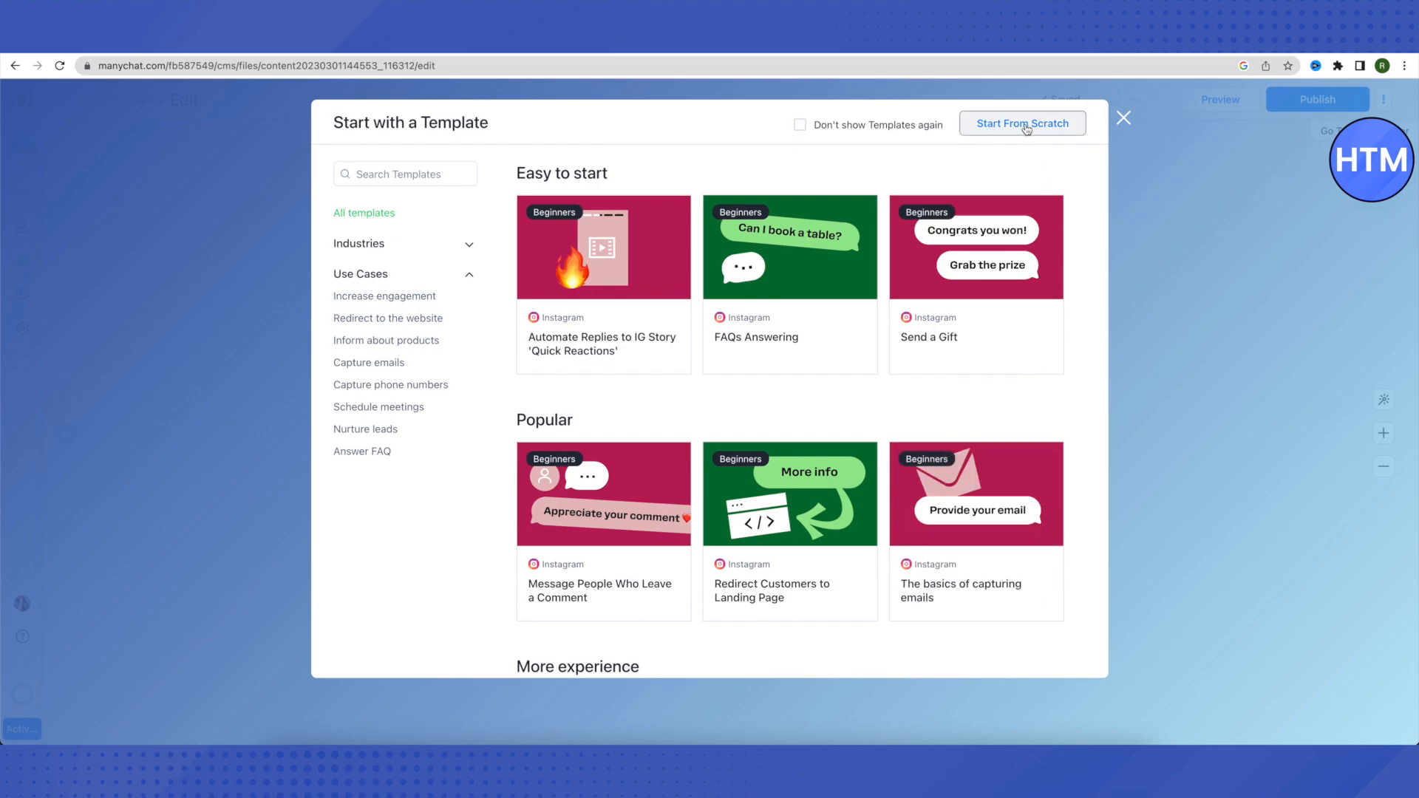
left_click(1002, 126)
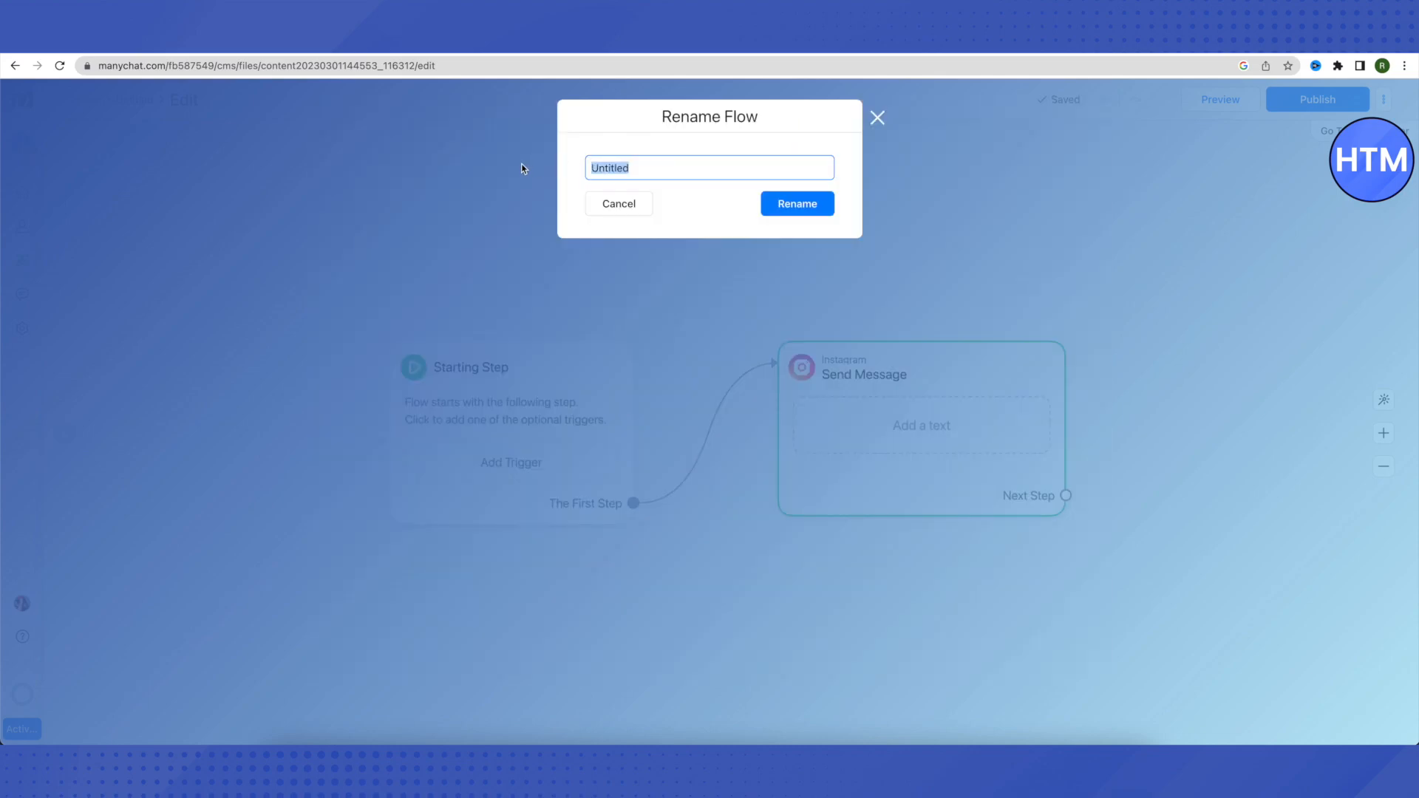
type("Reply To Messages")
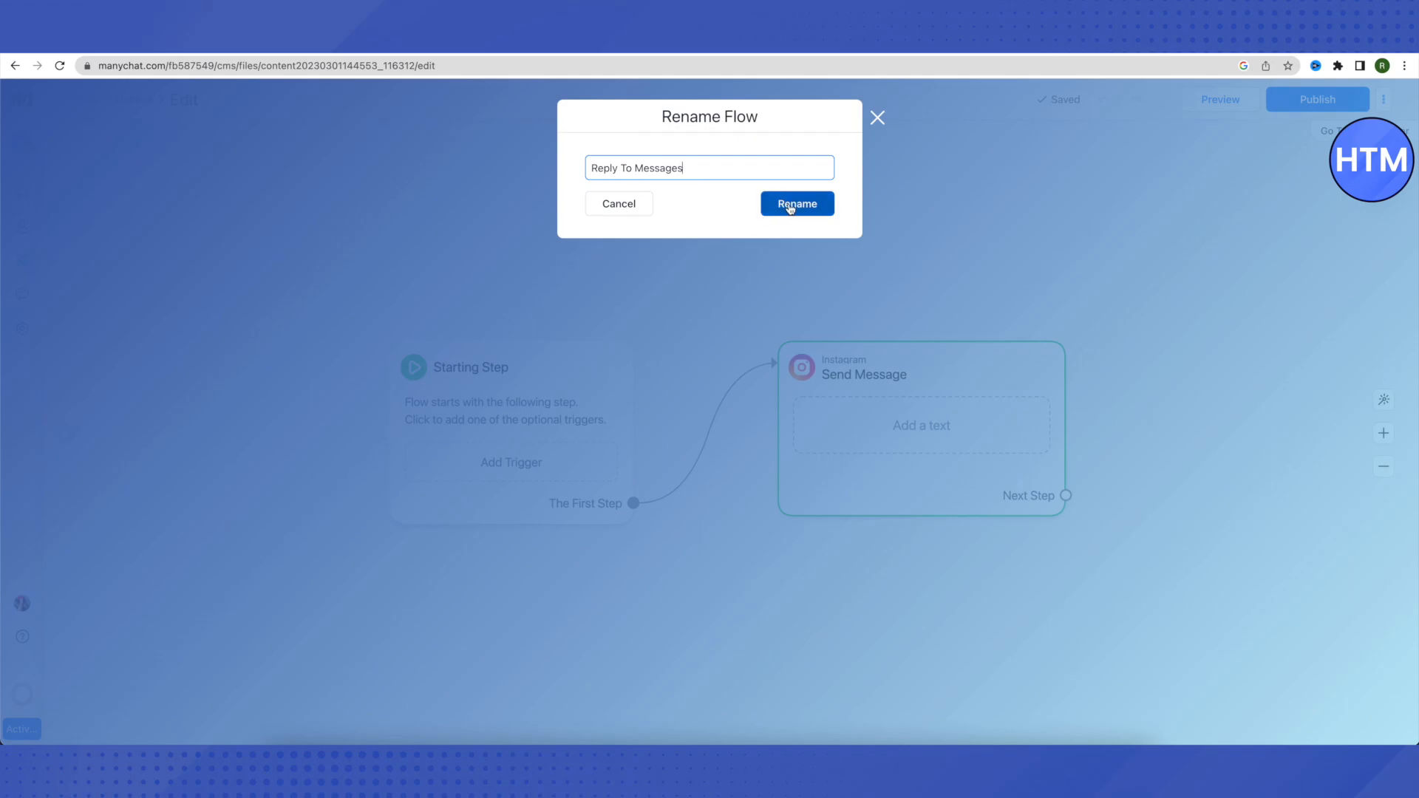
left_click(790, 209)
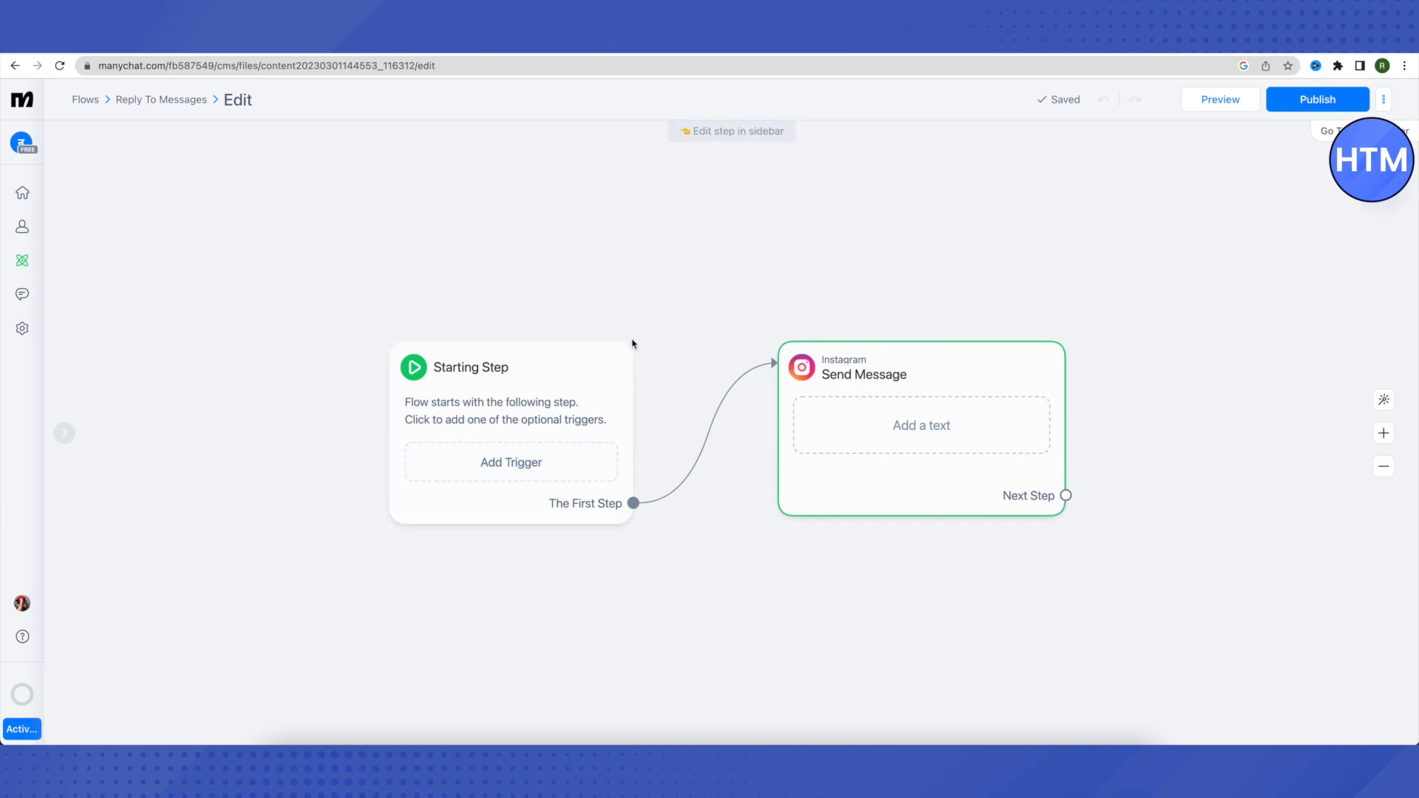
Add an Instagram Keyword trigger for messages containing "Invesment", "stock market", "crypto", "returns" or "high returns".
left_click(522, 468)
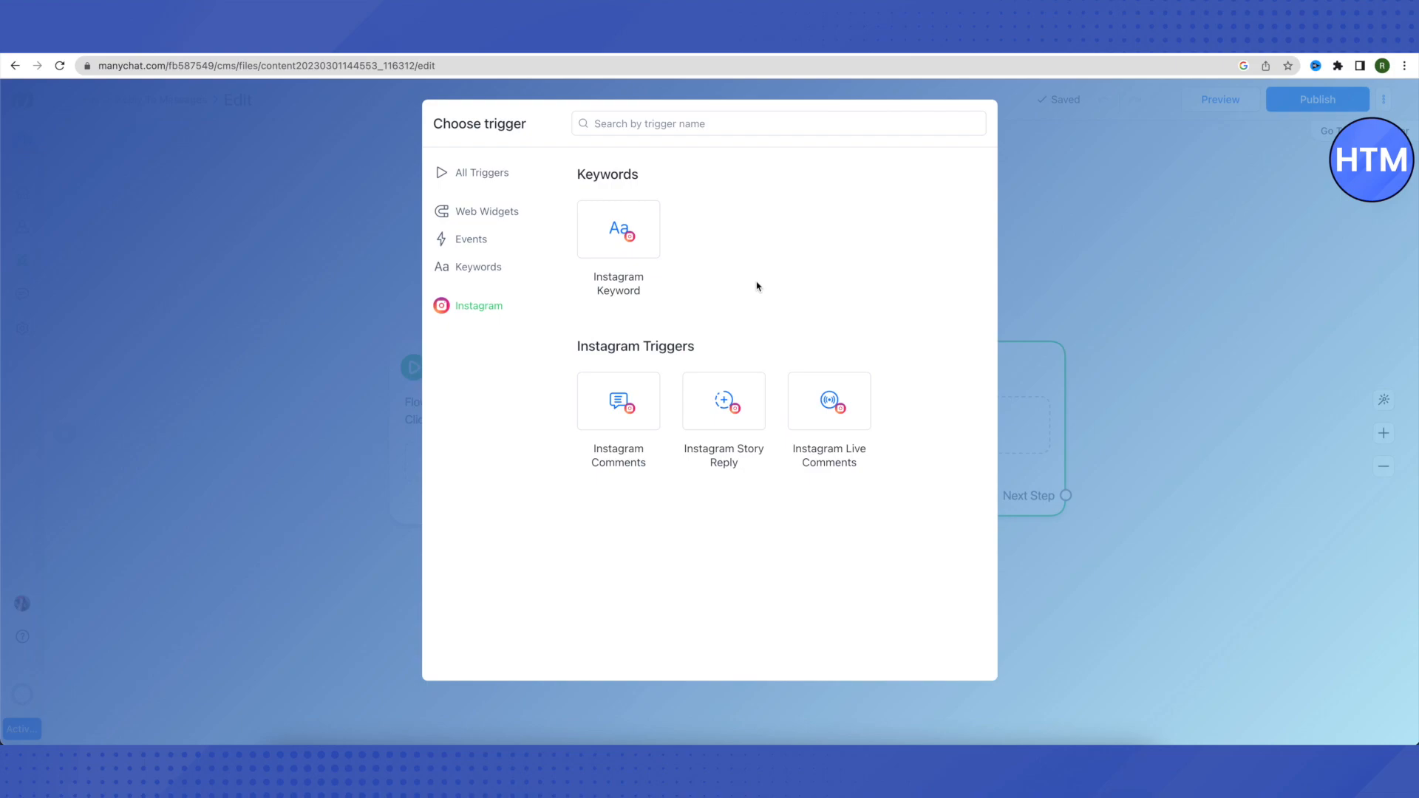
left_click(618, 229)
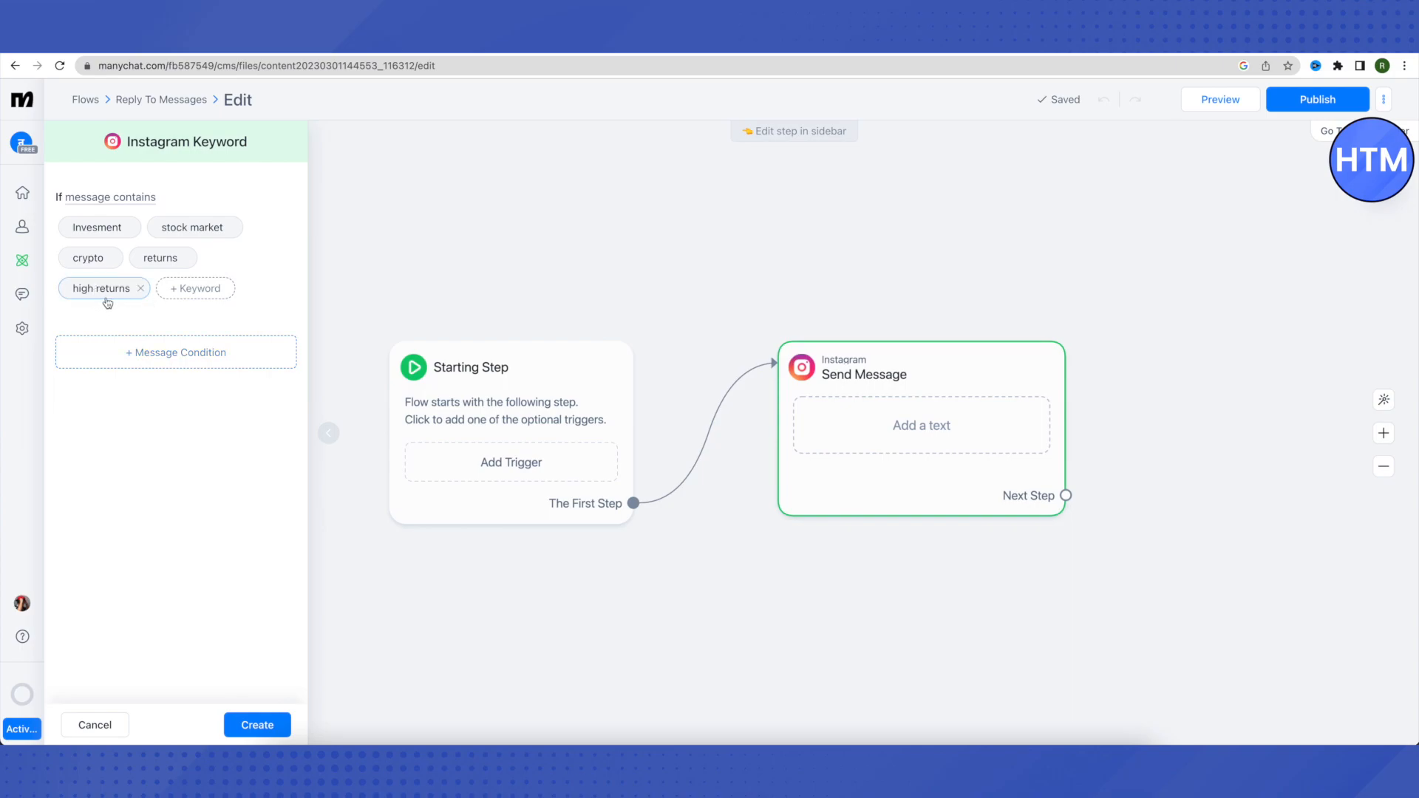
left_click(258, 728)
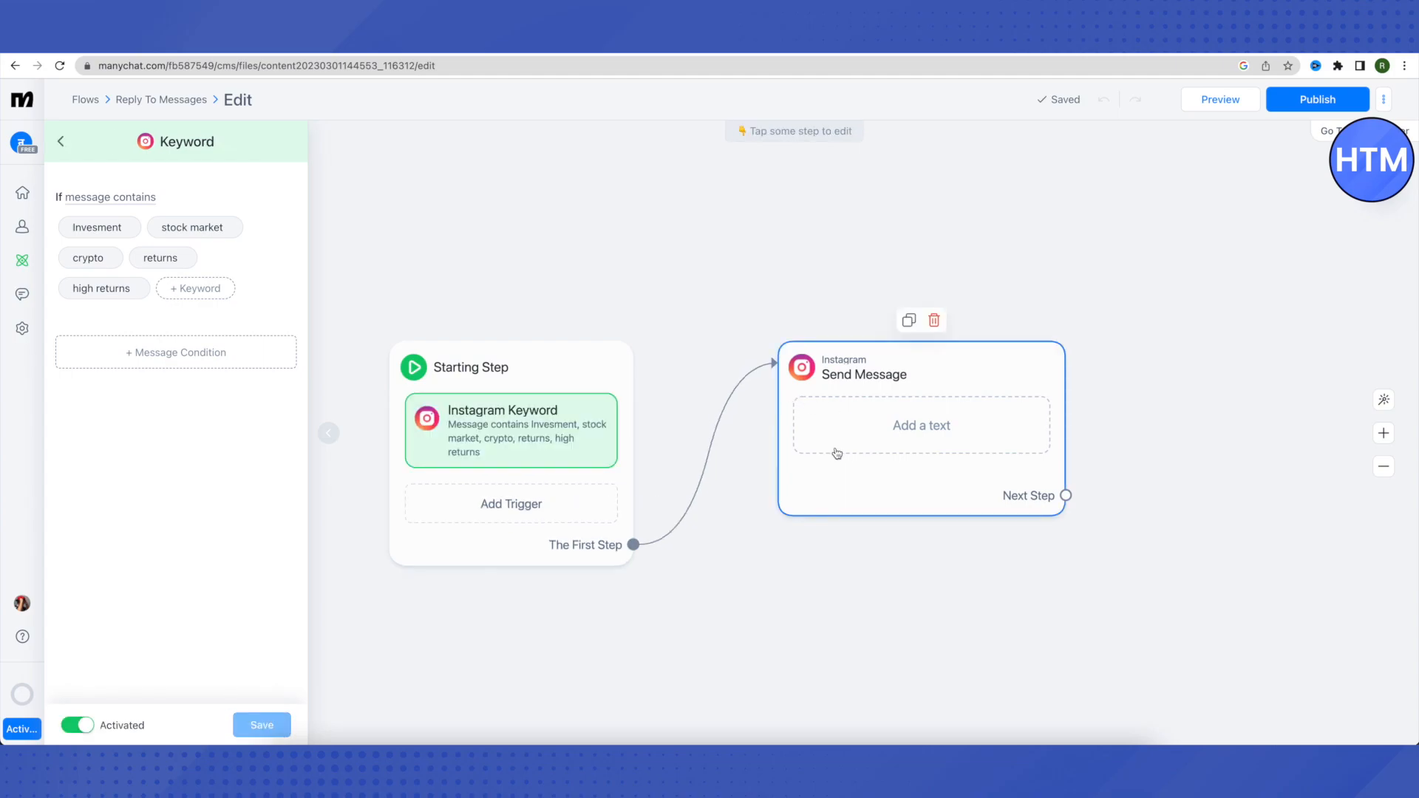
Write the greeting "Hello" in the Send Message step, followed by the First Name variable, an exclamation mark and a smiling emoji.
left_click(836, 480)
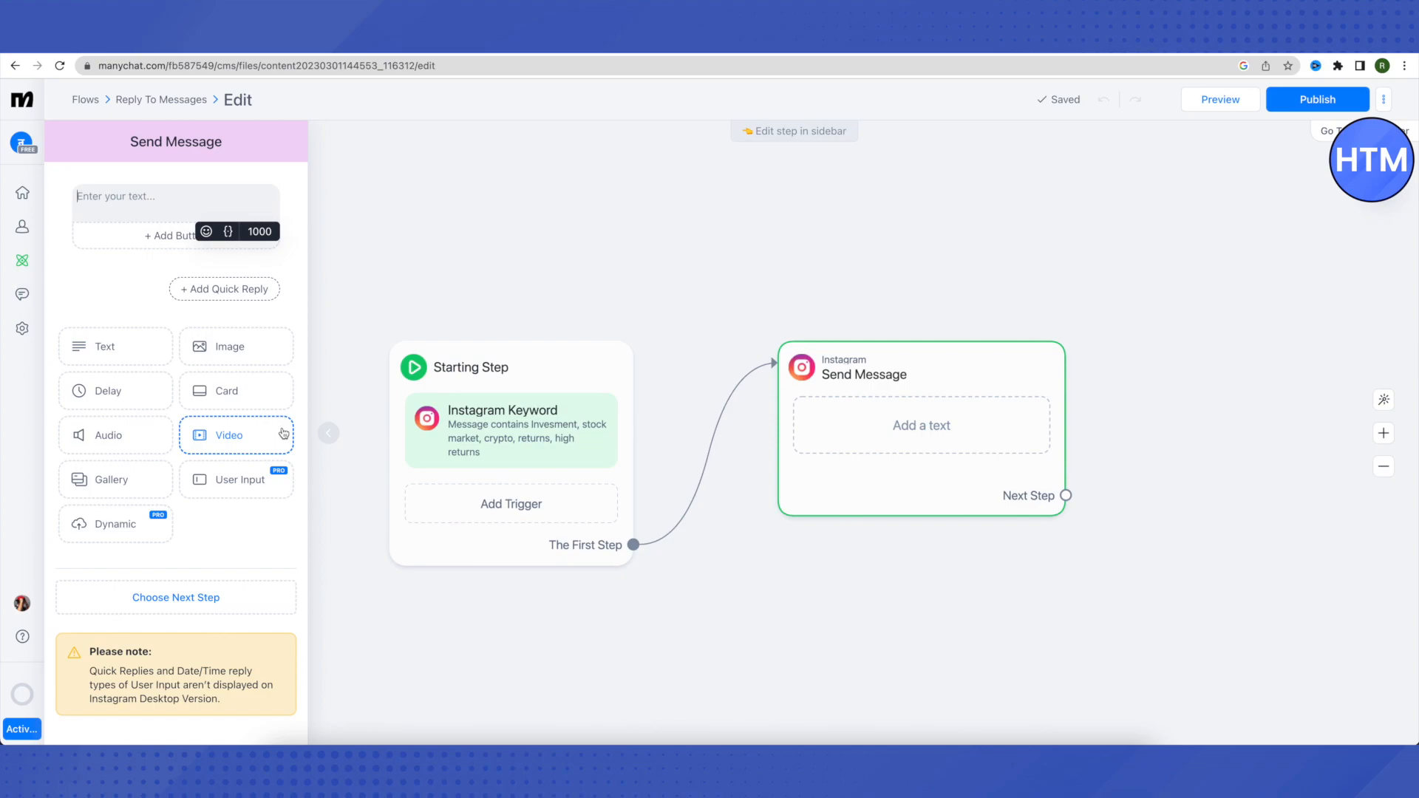
left_click(88, 192)
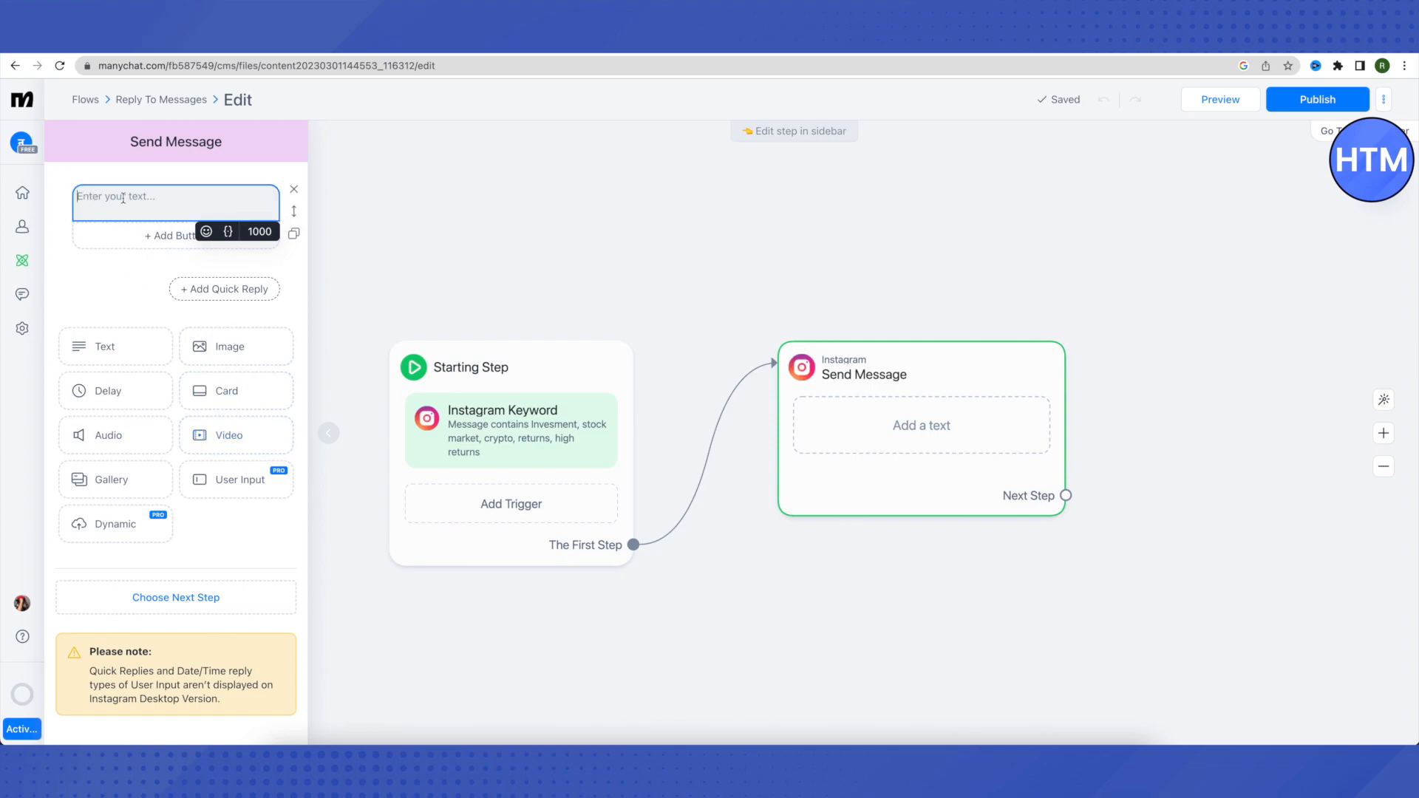
type("Hello")
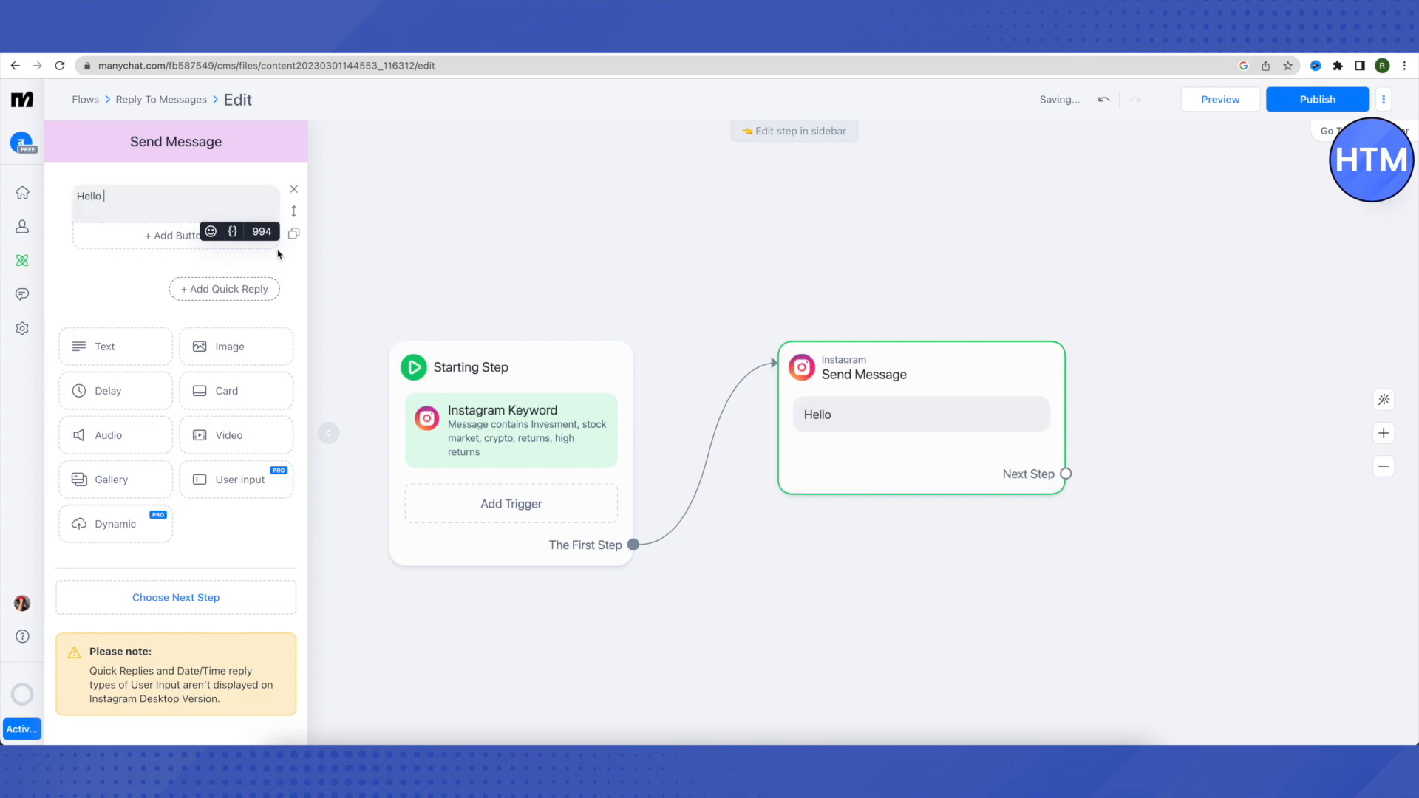
left_click(234, 233)
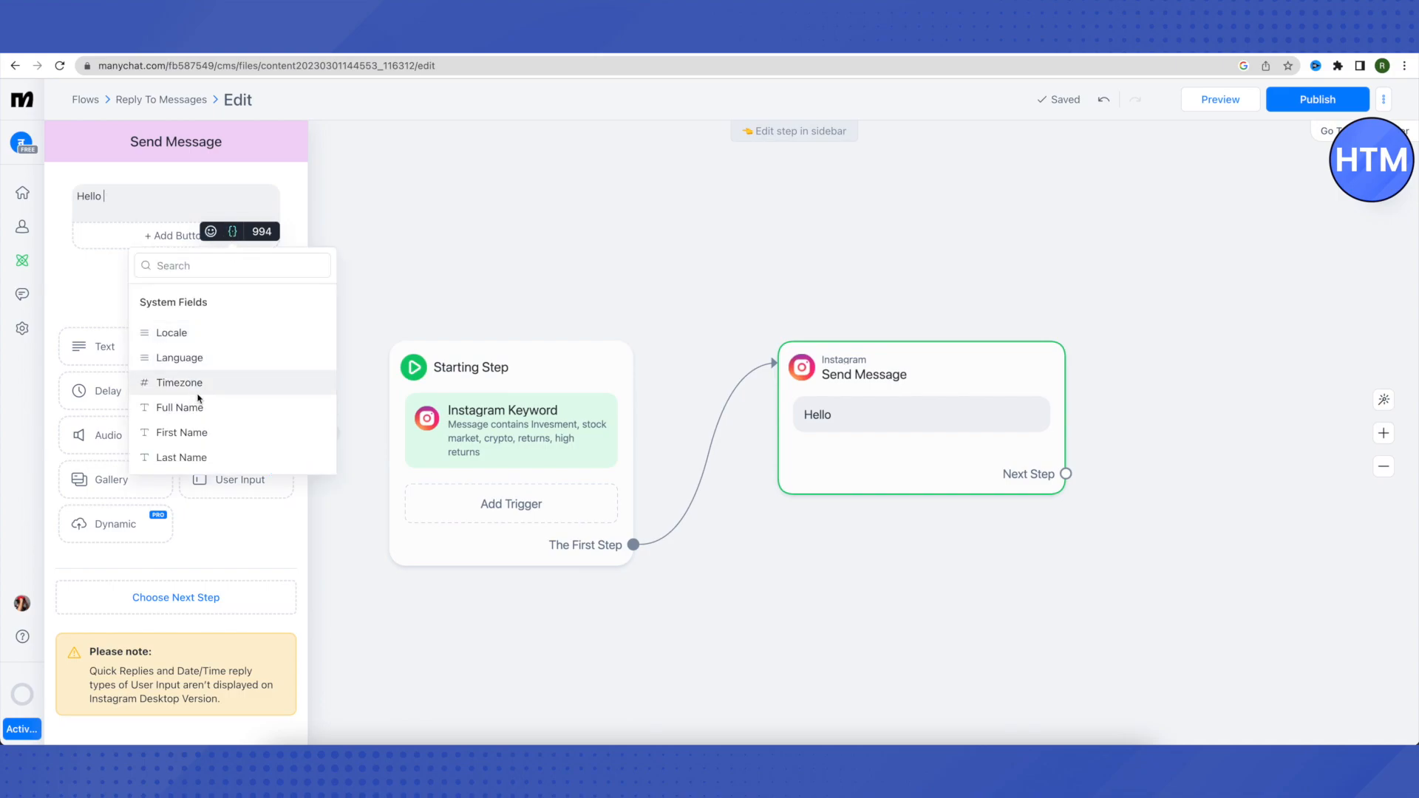
scroll(200, 398, "down", 1)
scroll(200, 398, "down", 4)
scroll(174, 345, "up", 1)
left_click(174, 346)
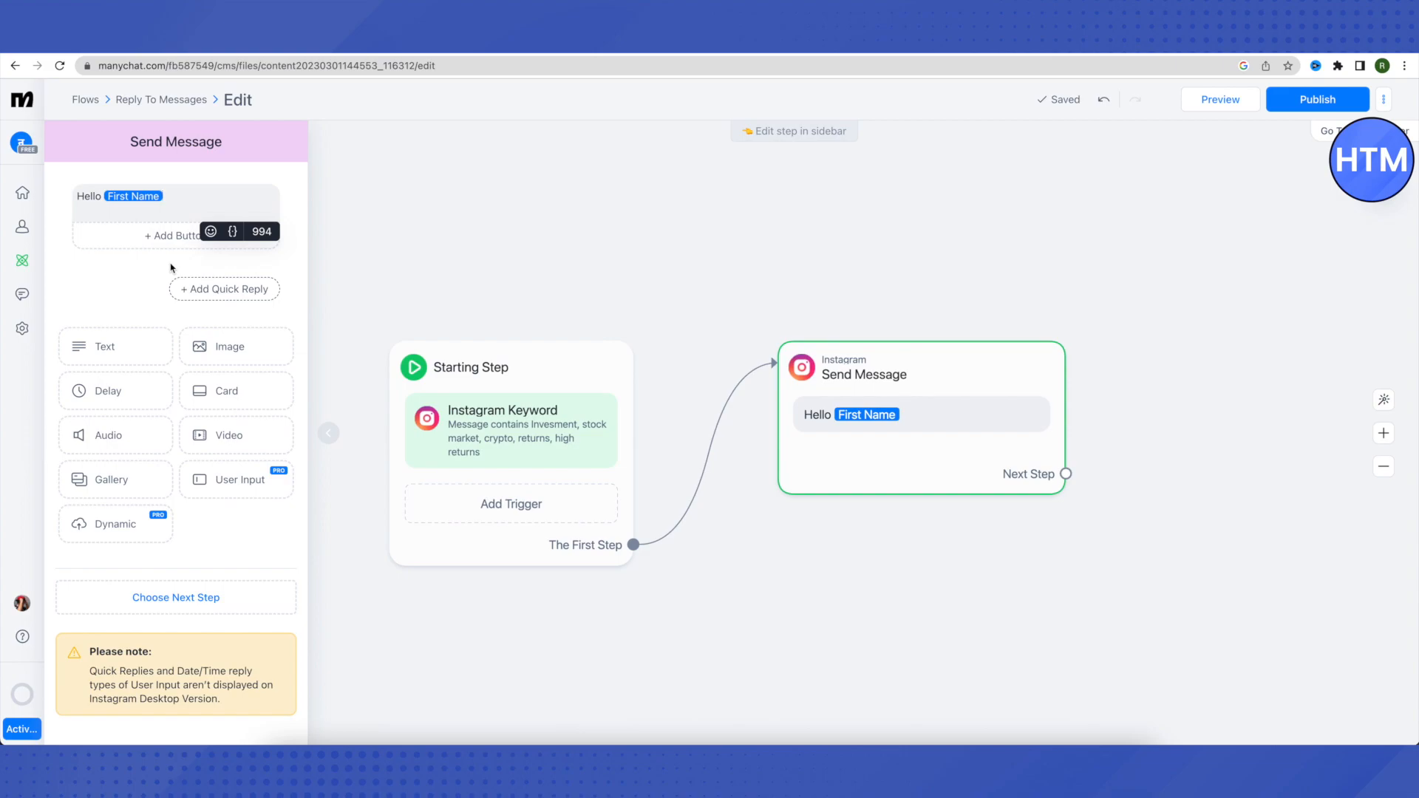
type("!")
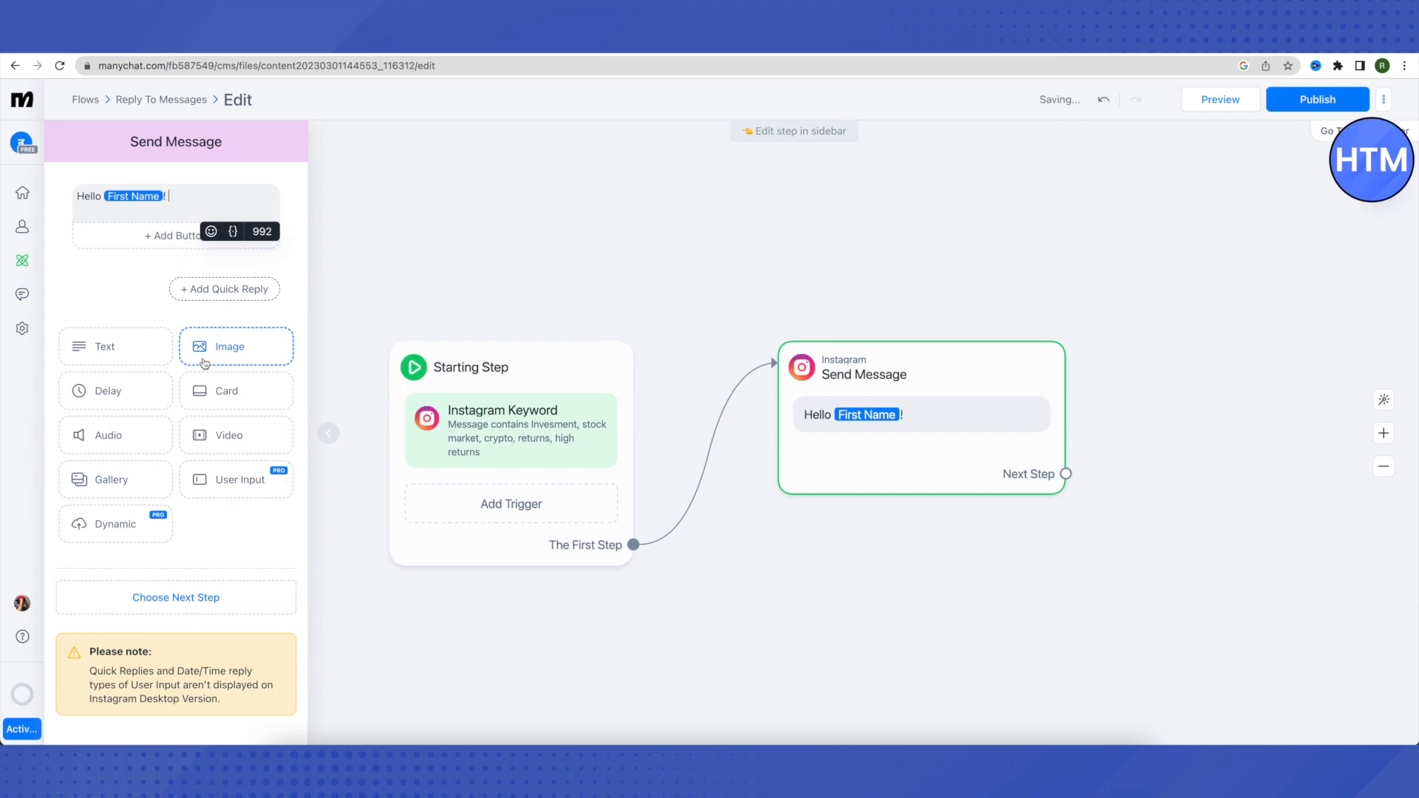
left_click(212, 234)
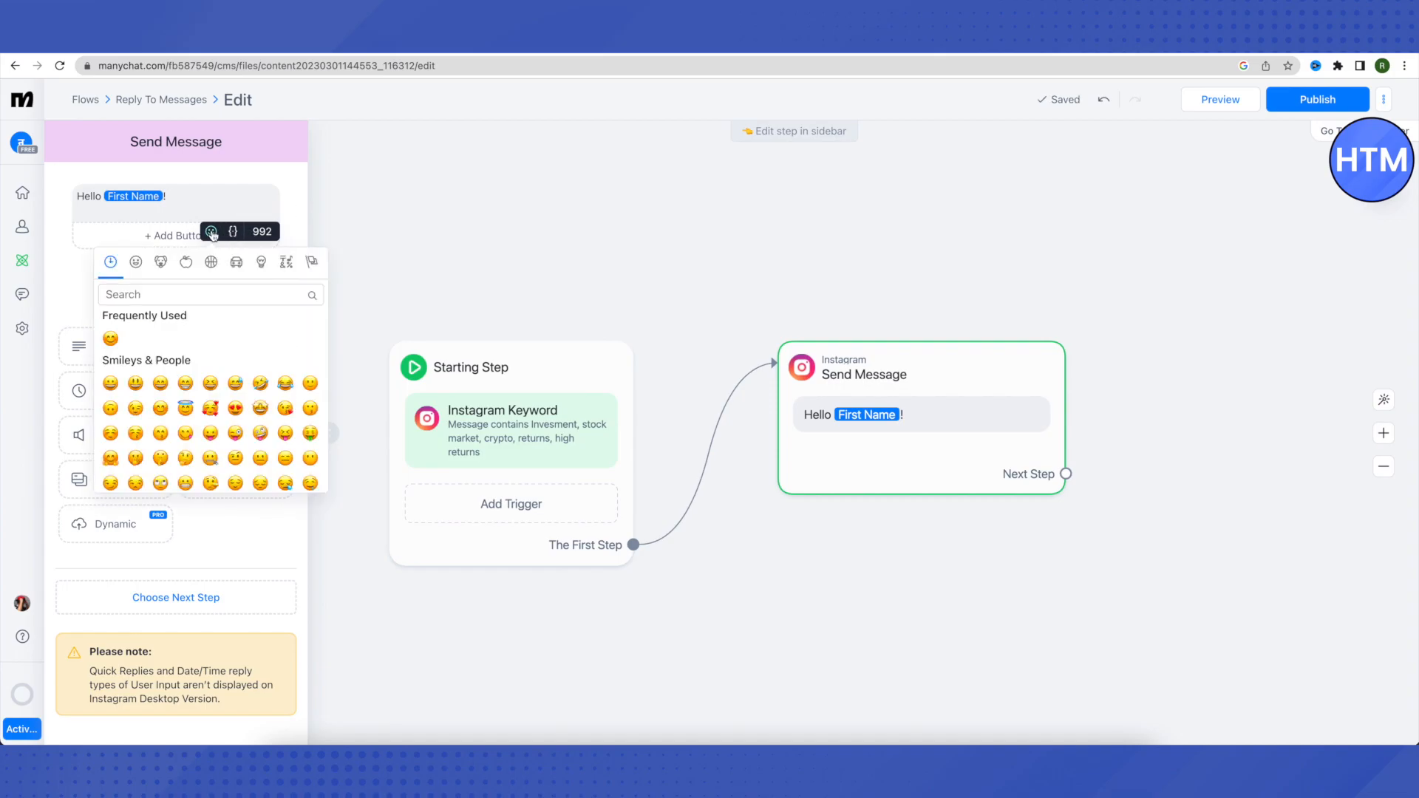
left_click(111, 339)
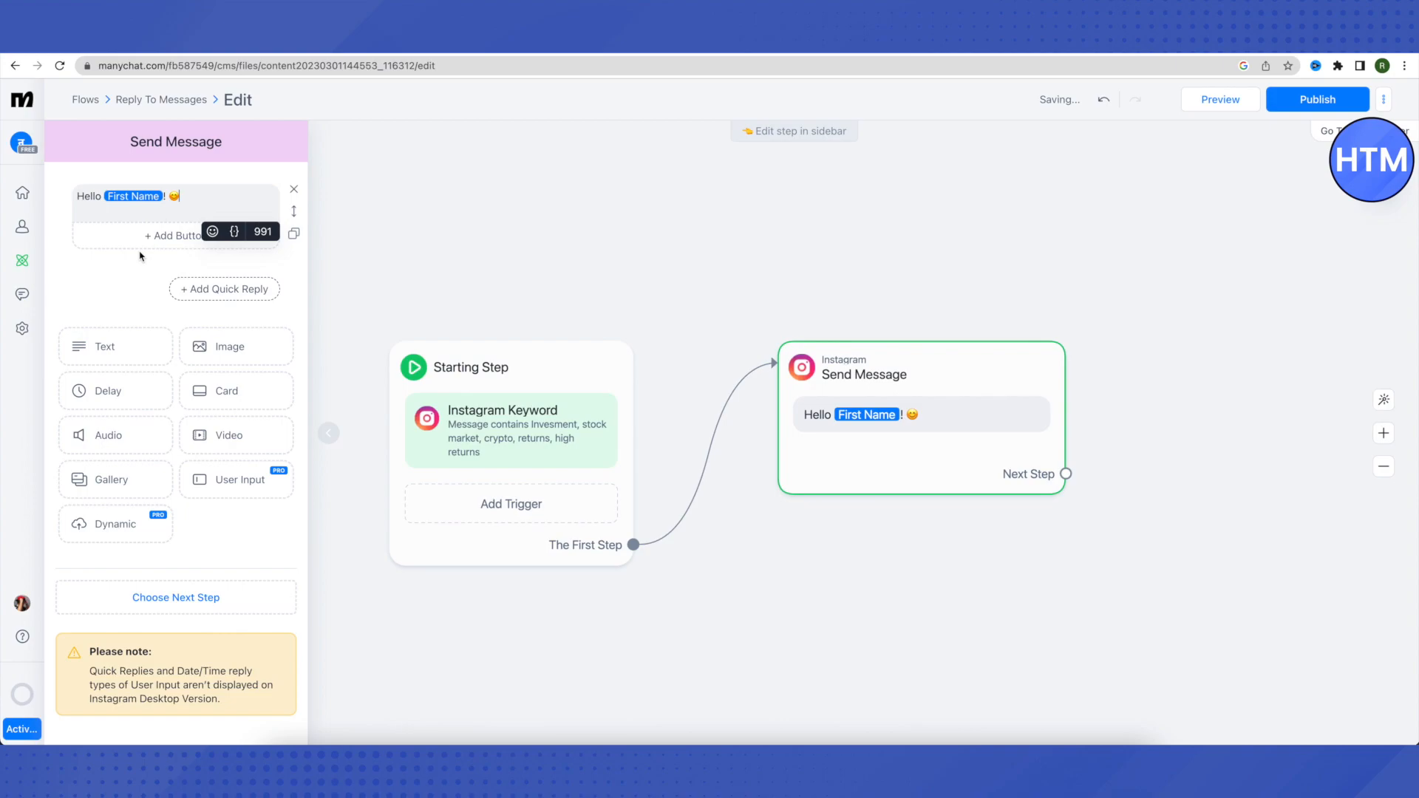
Set the fallback text of the greeting's First Name variable to "there".
left_click(142, 198)
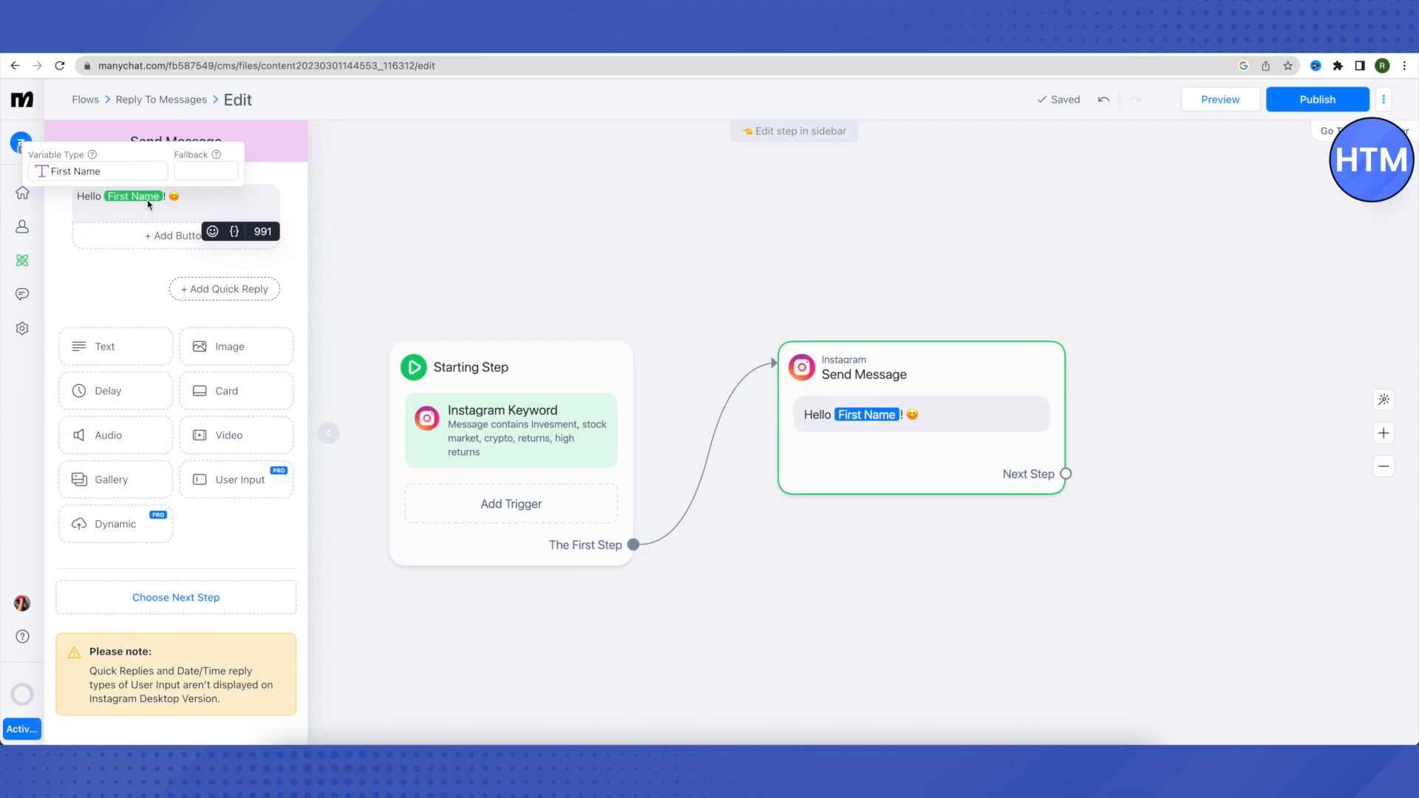
left_click(199, 169)
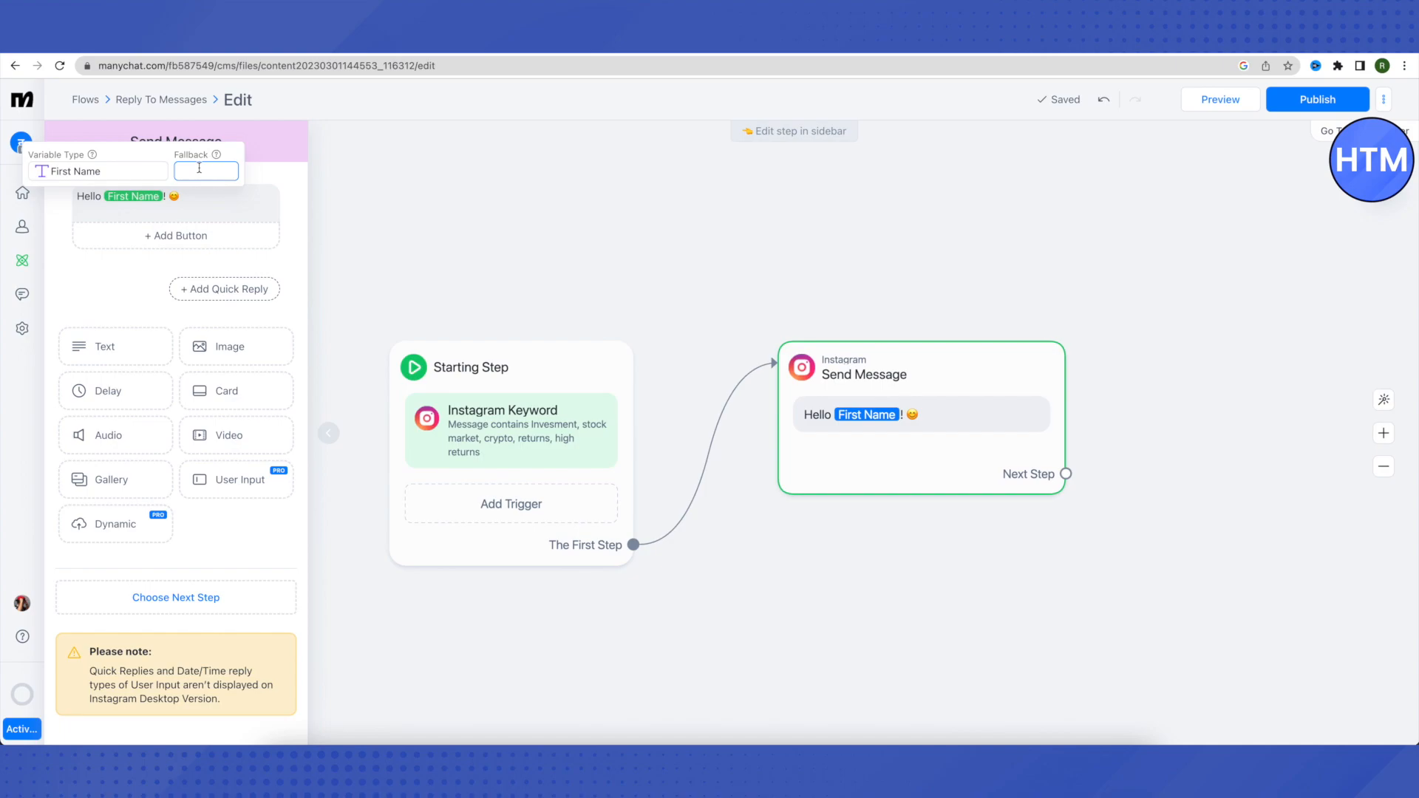
type("there")
left_click(129, 277)
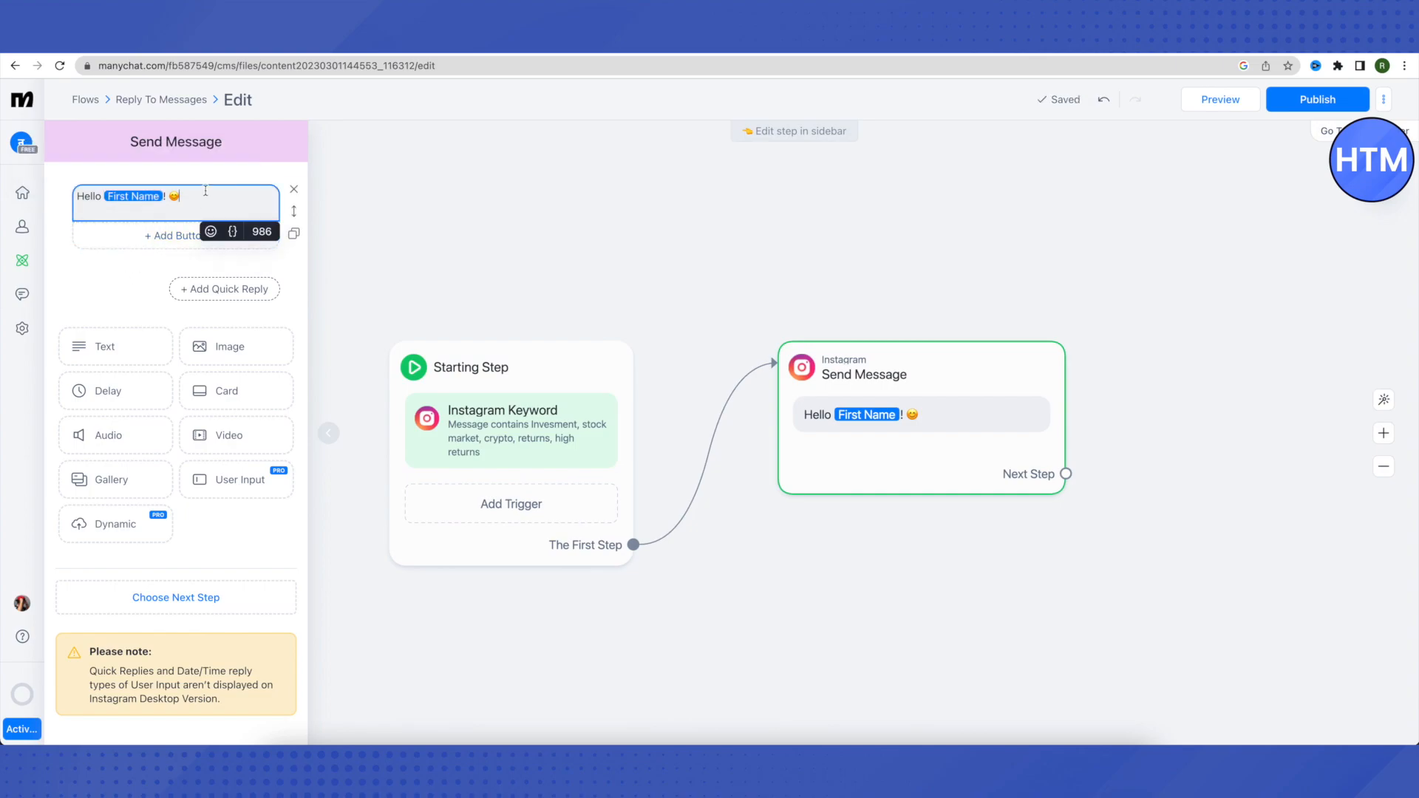
Add the line "Good to see you here, we are here to help you with all your finance related problems." below the greeting.
key("Return")
type("Good to see you here, we are here to help you with all your finance related problems.")
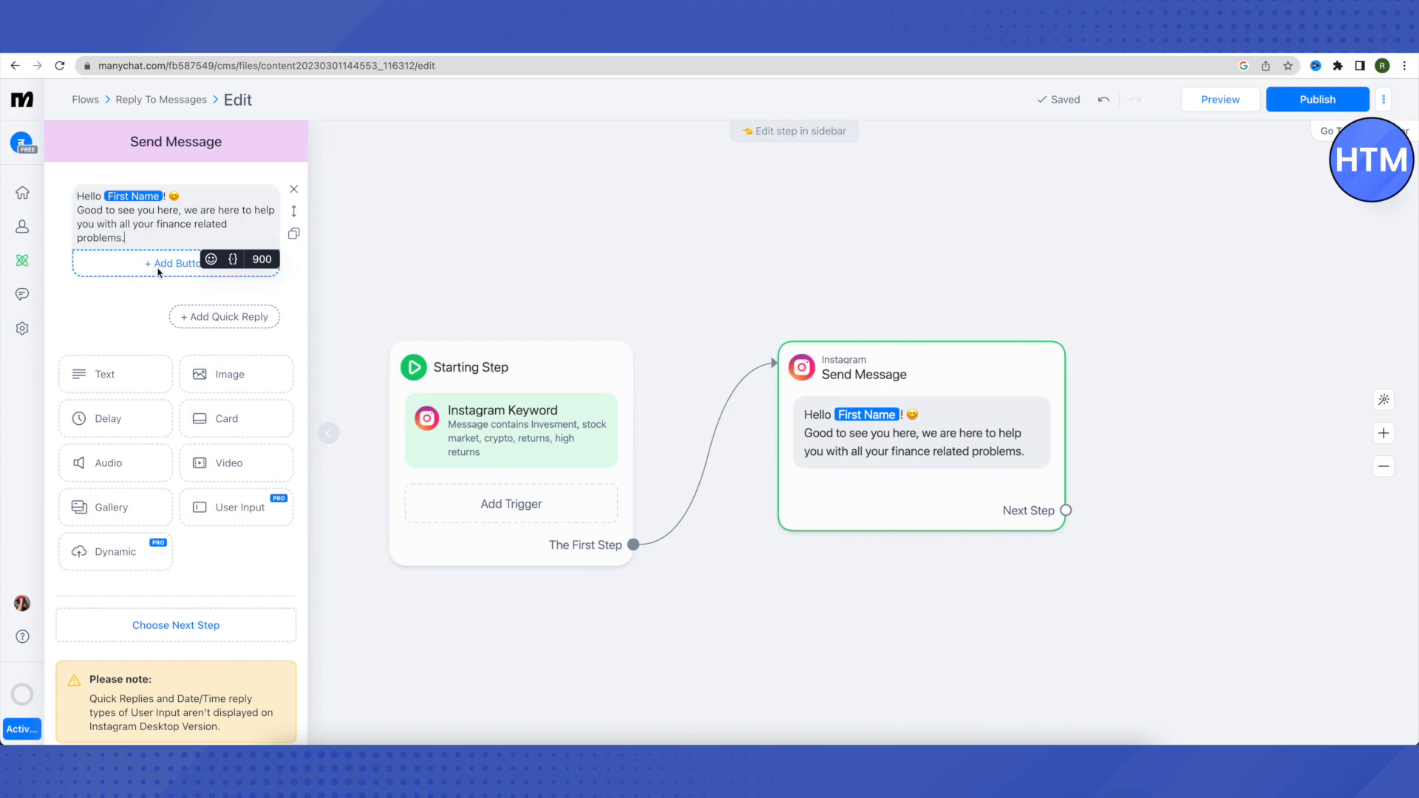
key("Return")
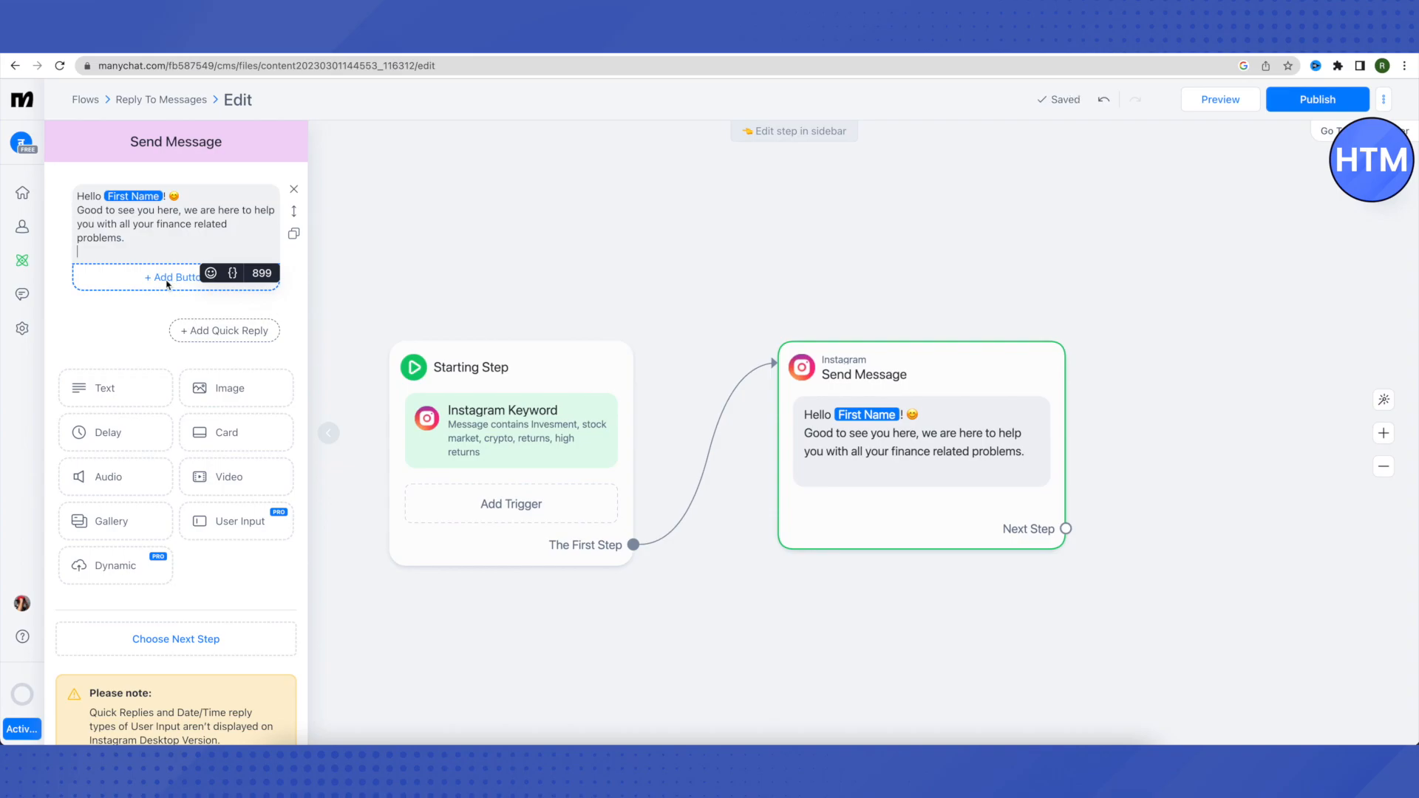
Add a message button titled "For High Returns" that opens a website, leaving its website address empty.
left_click(167, 278)
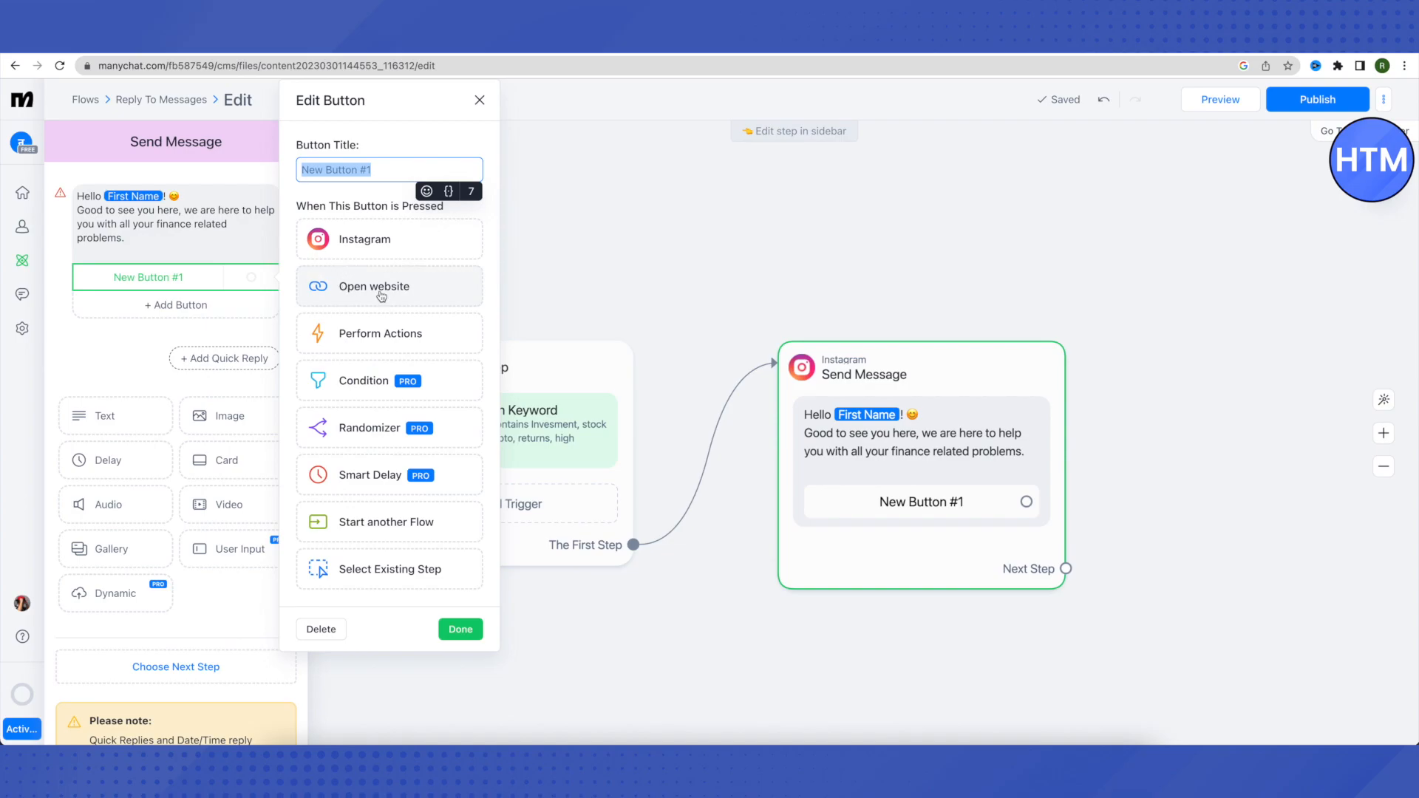
left_click(341, 287)
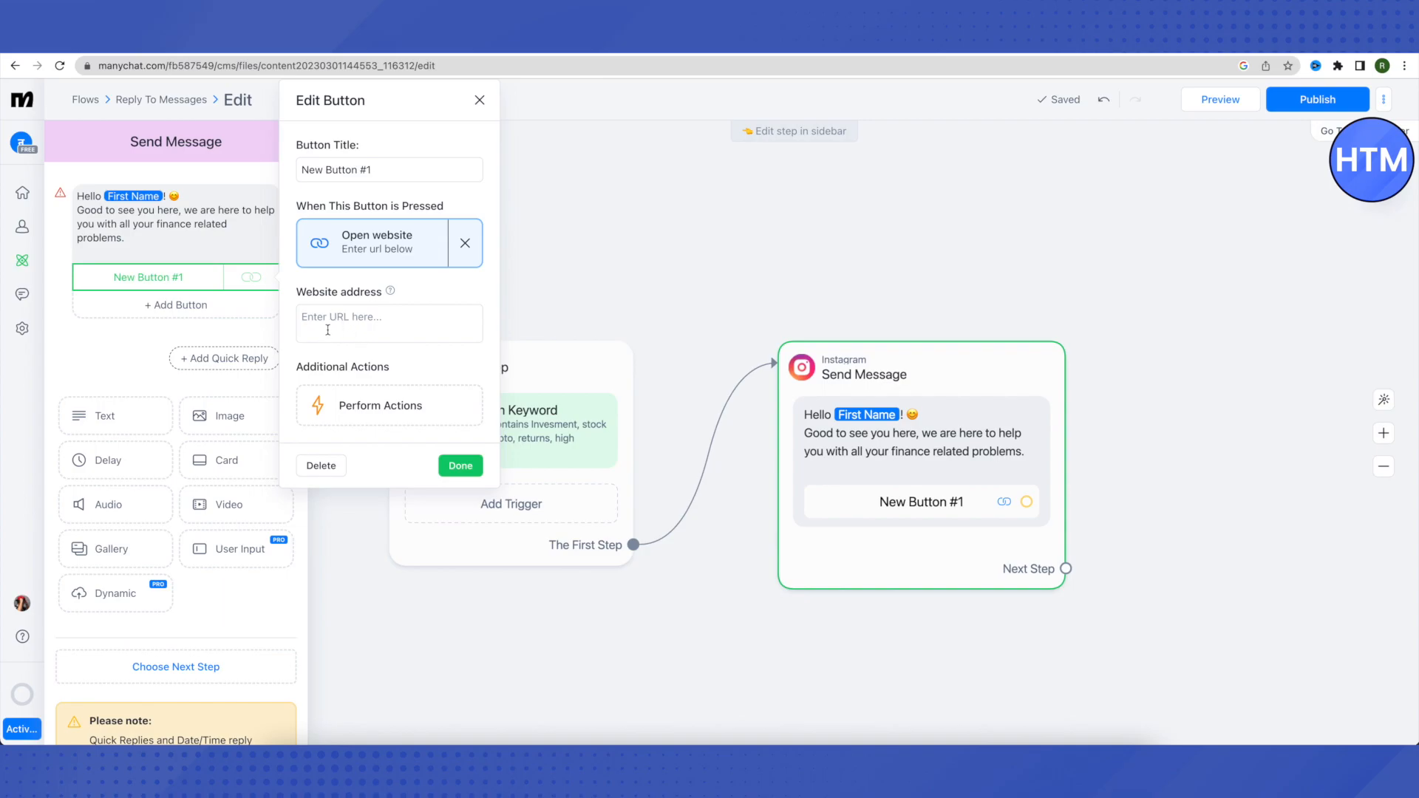
left_click(461, 467)
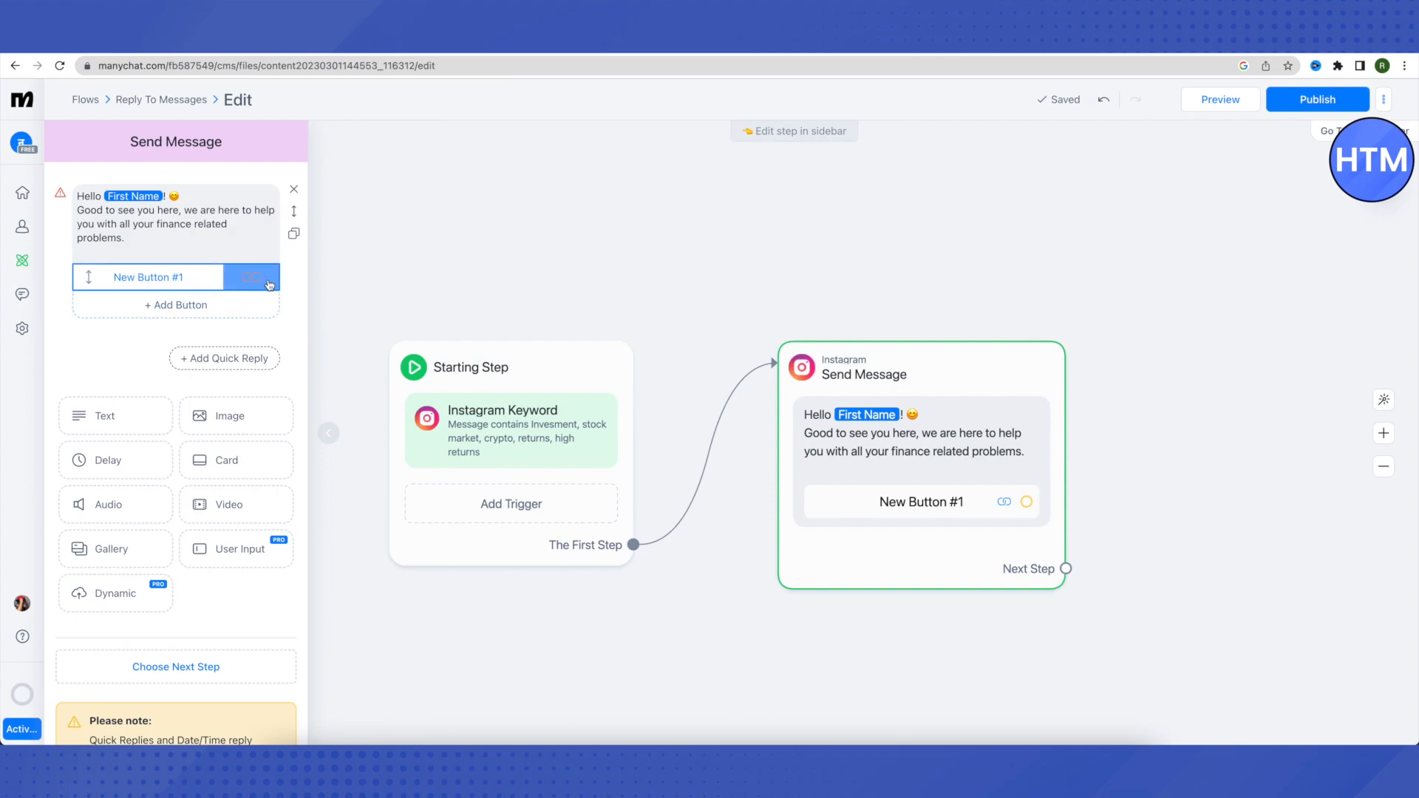
left_click(156, 284)
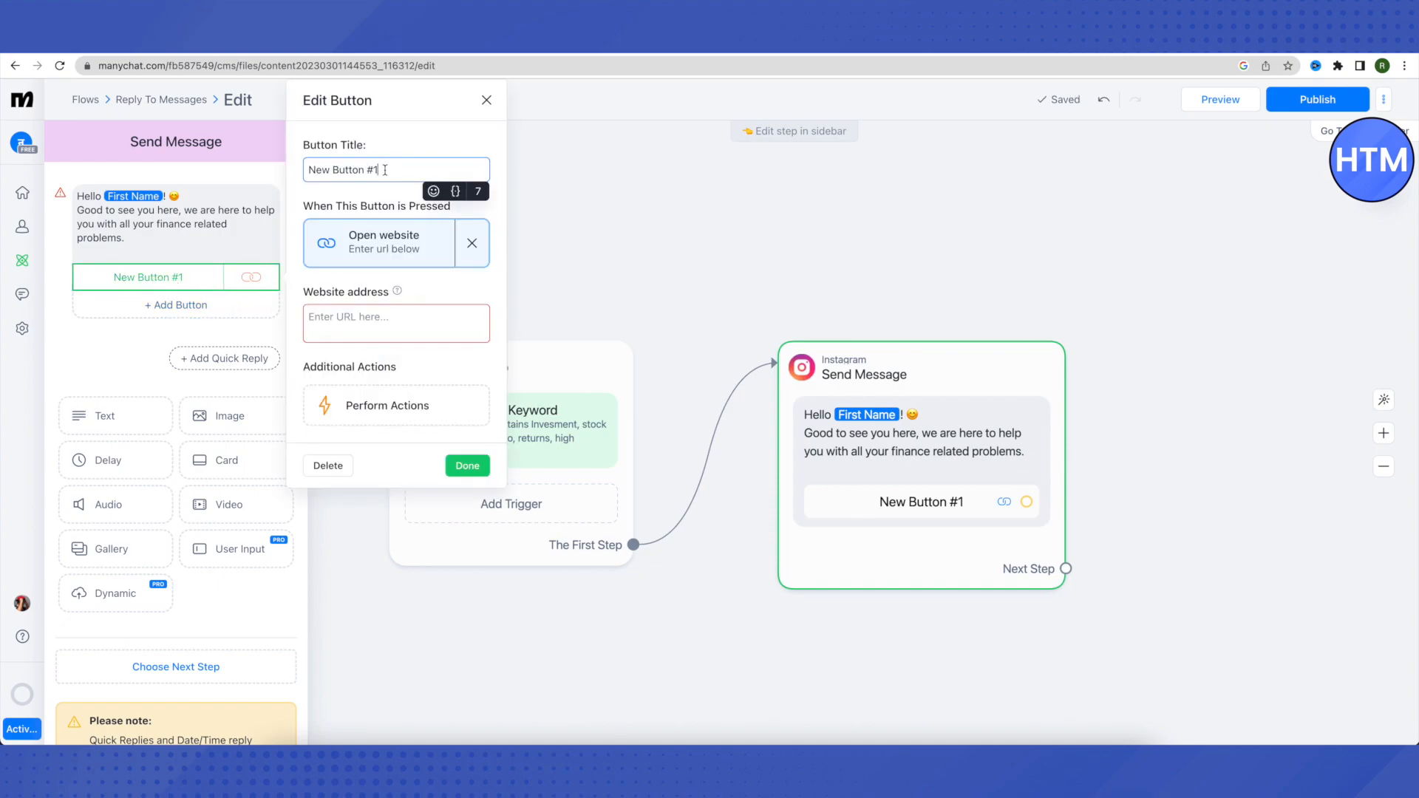
type("For Hi")
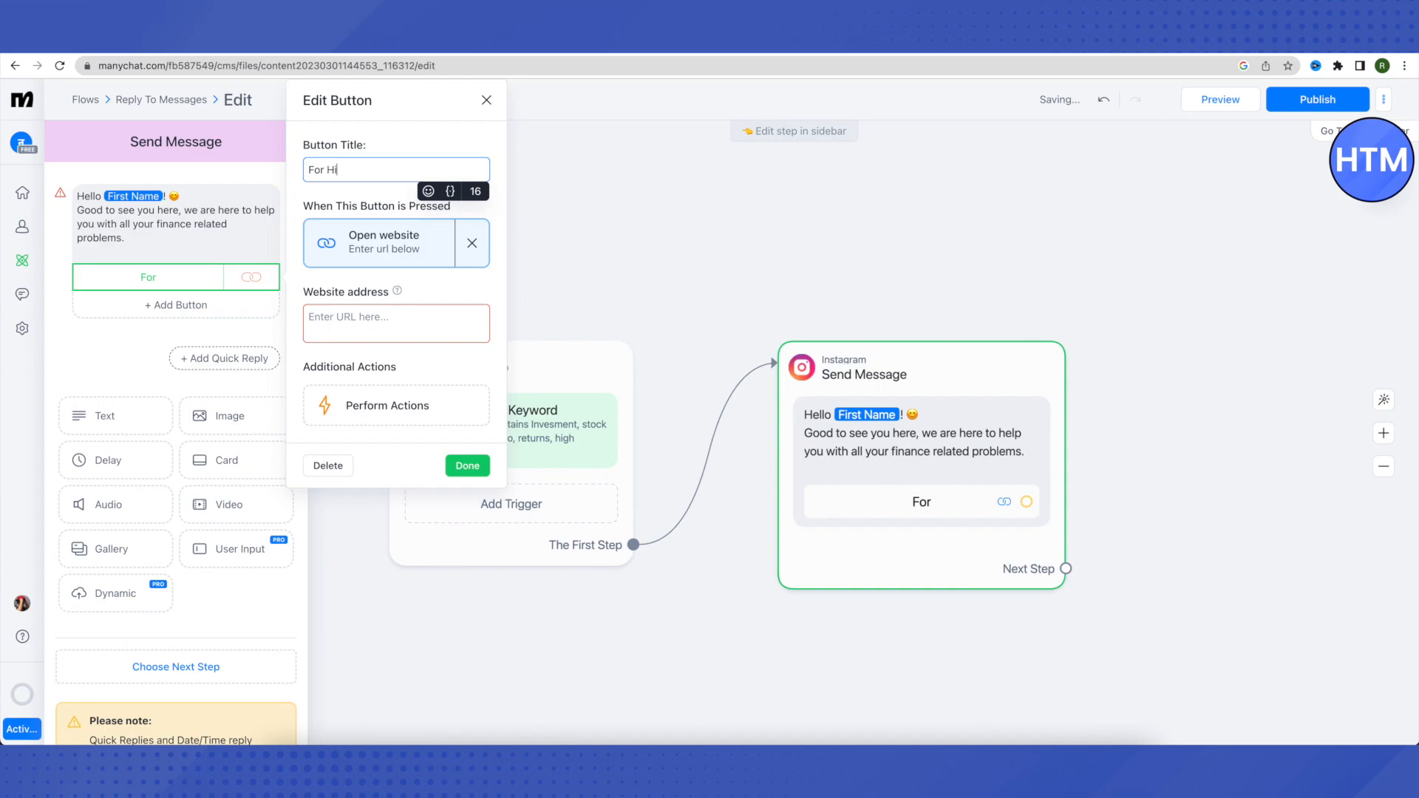
type("gh Returns")
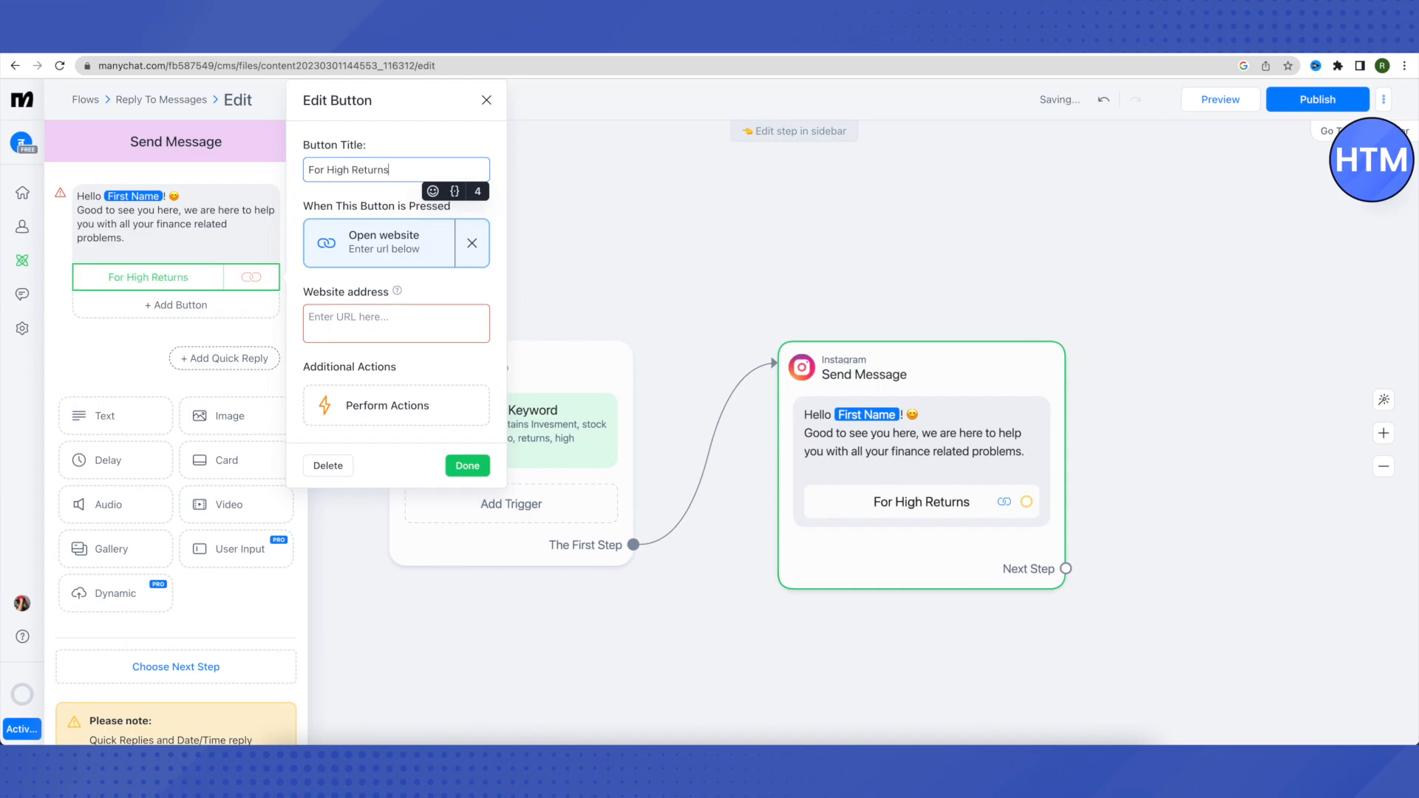
left_click(467, 466)
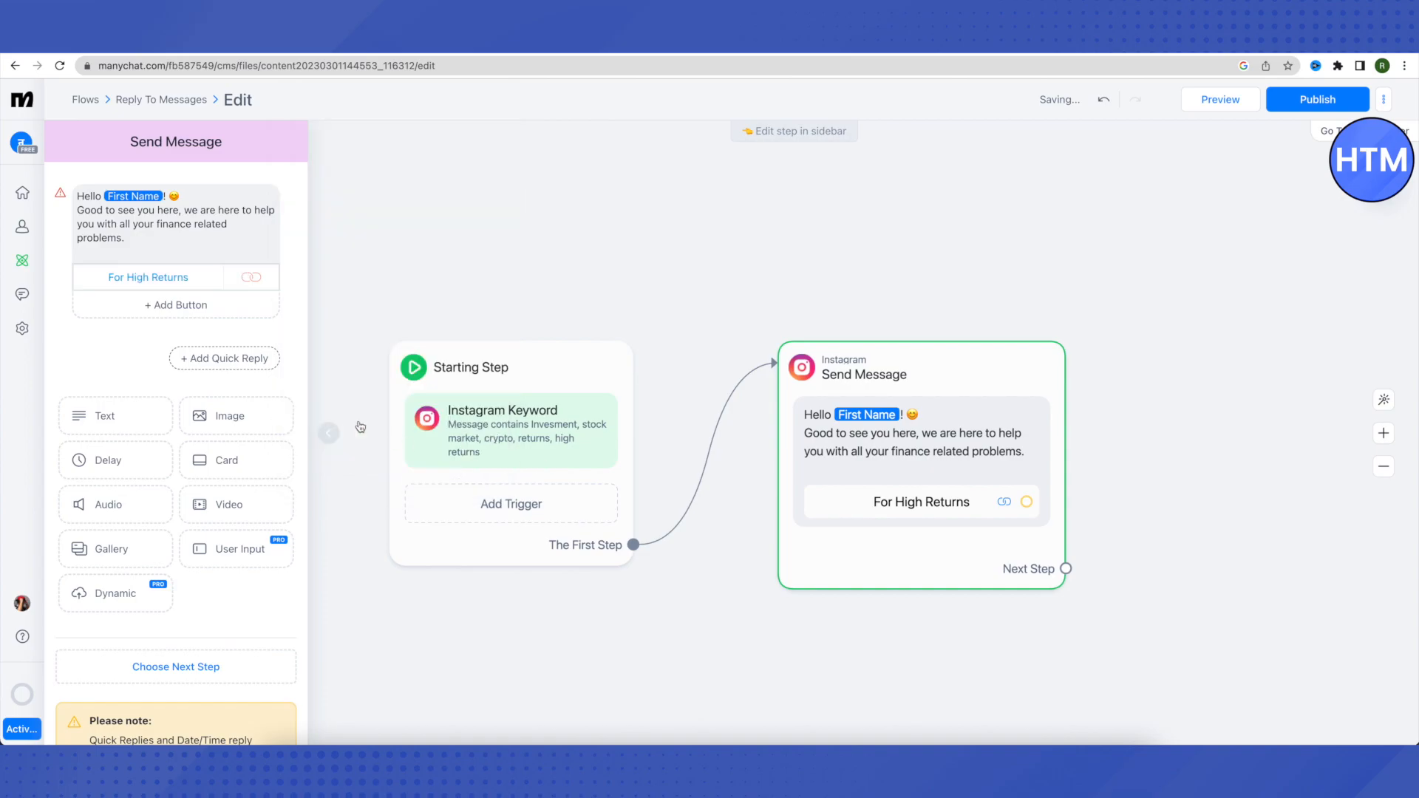
Add a second message button titled "Stock Market" that opens a website, with no address entered.
left_click(159, 306)
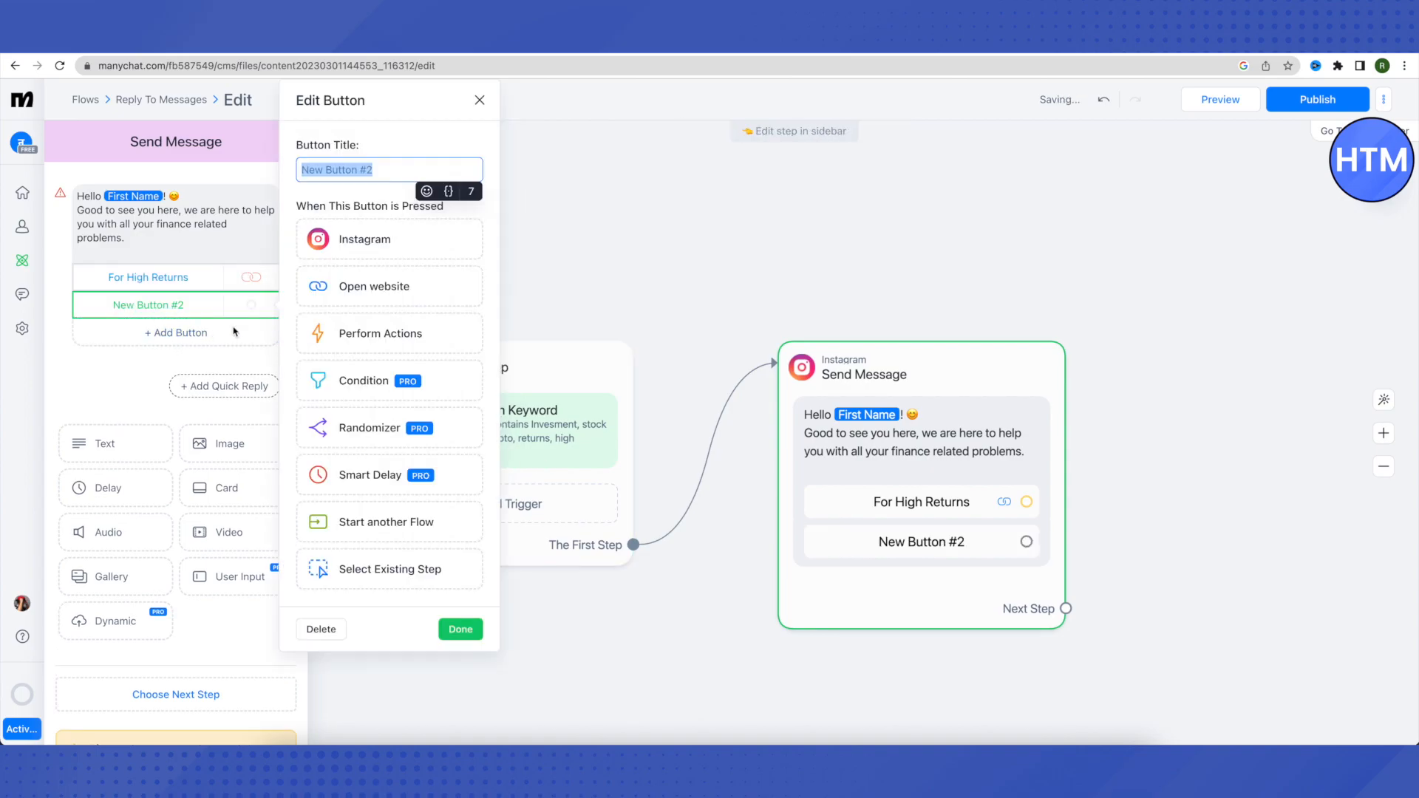
left_click_drag(377, 171, 289, 173)
left_click(363, 285)
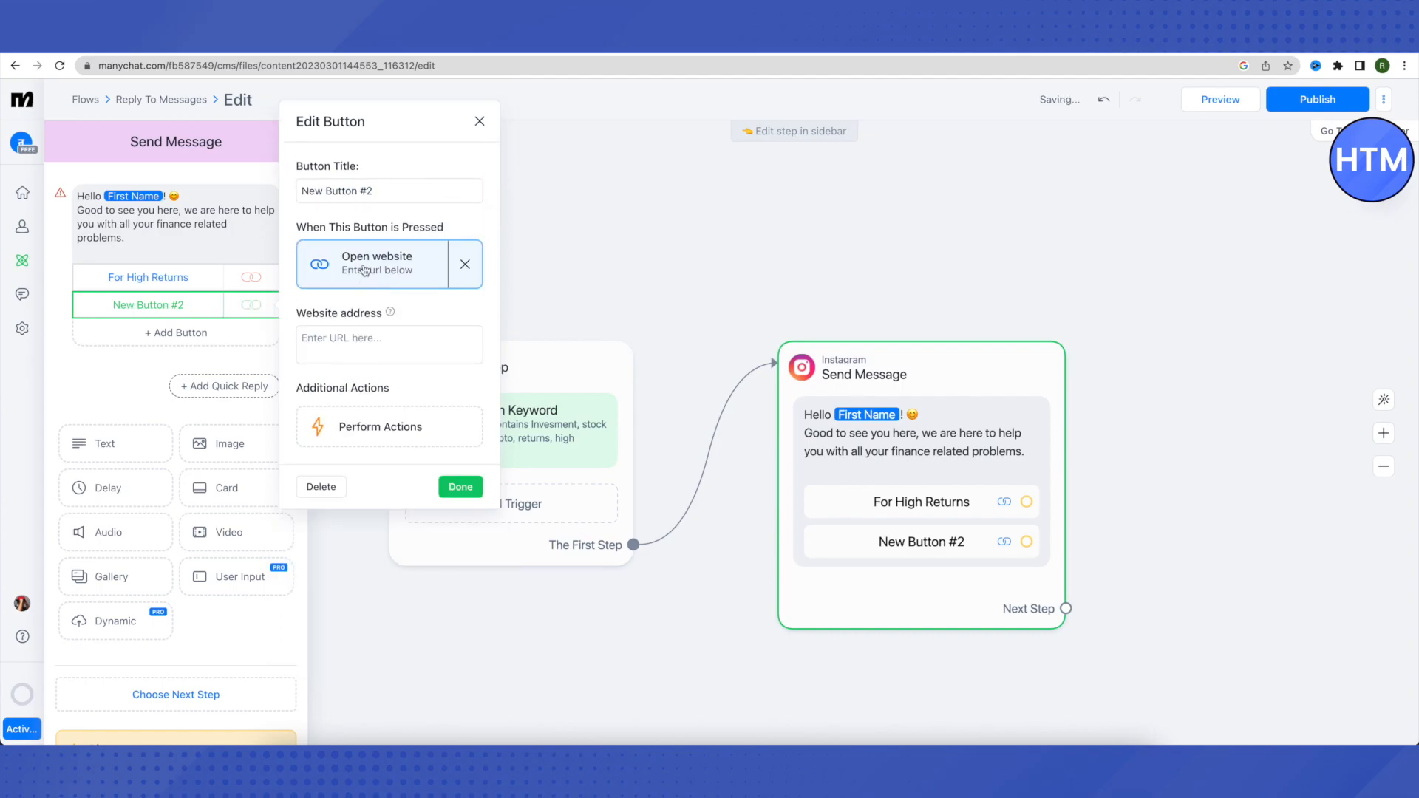
left_click_drag(386, 190, 304, 192)
left_click(303, 192)
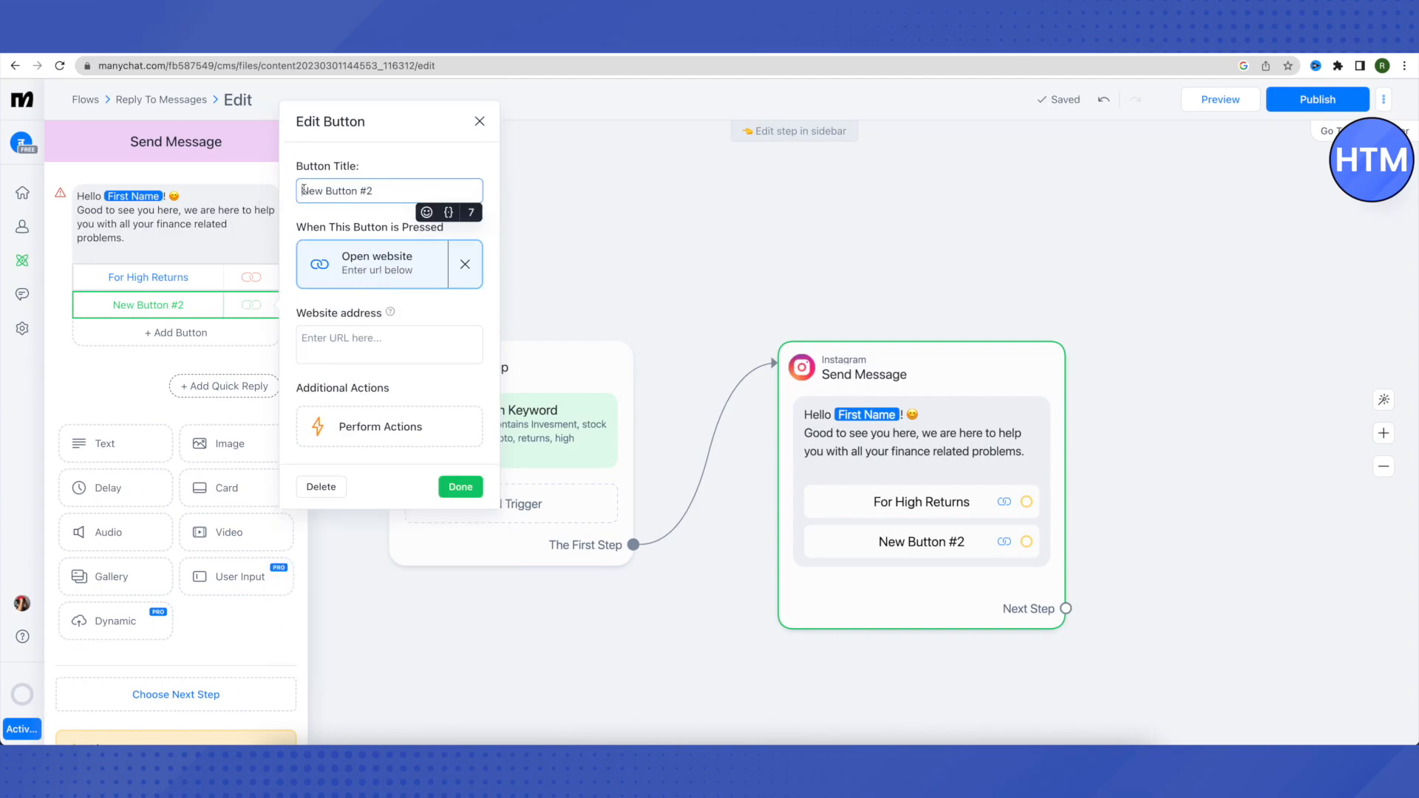
type("Stock Market")
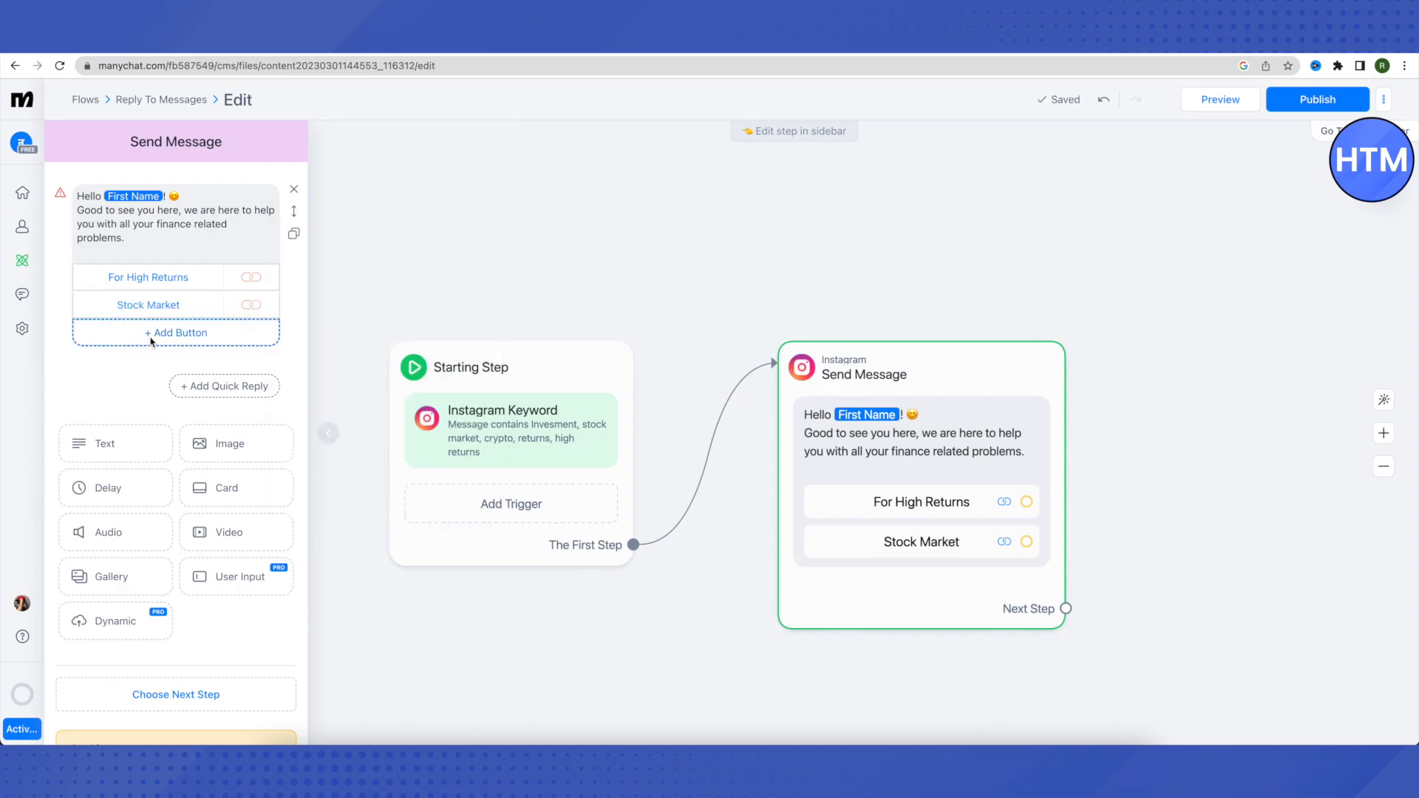
Add a third message button titled "Crypto Help" that opens a website, with no address entered.
left_click(151, 338)
left_click(372, 167)
key("ctrl+a")
type("Crypto Hel")
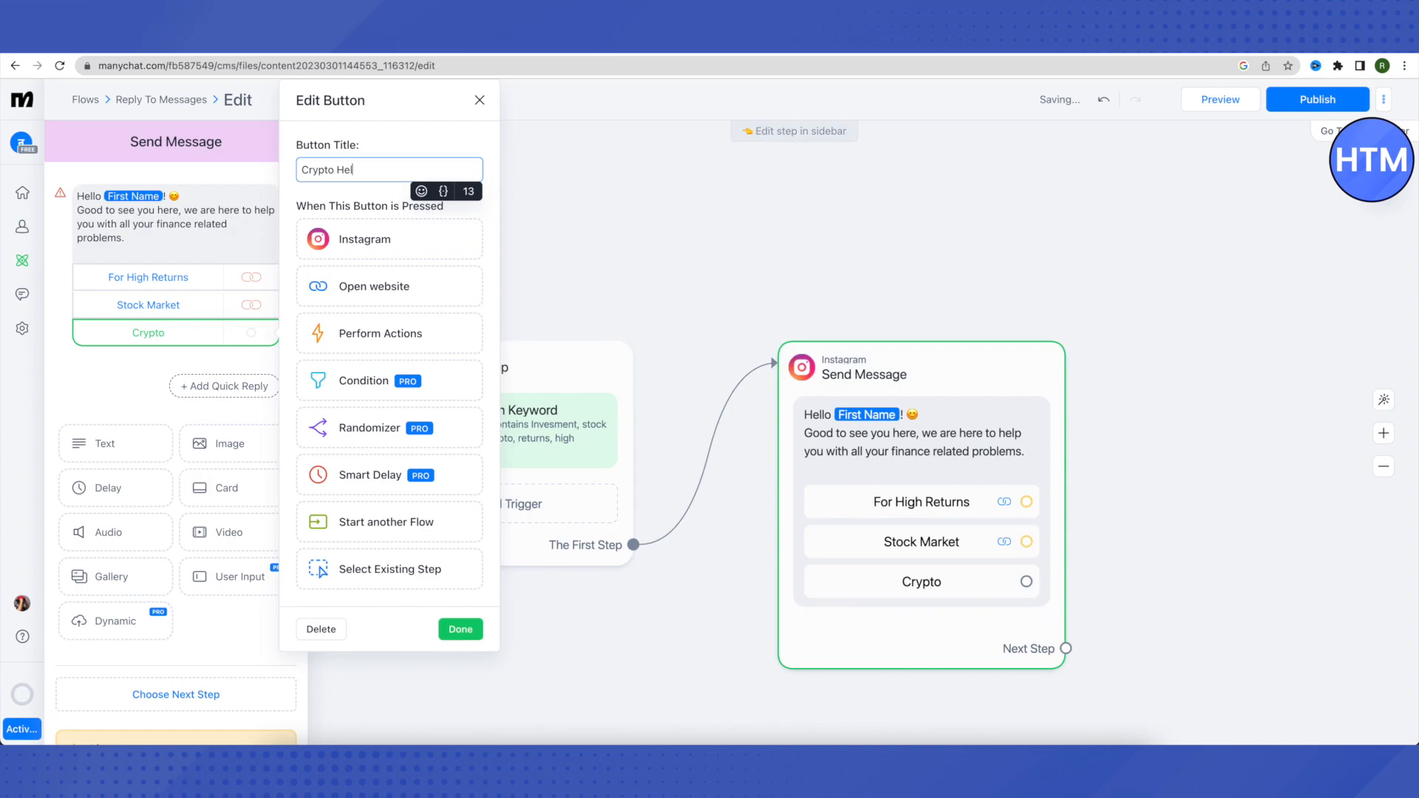
type("p")
left_click(360, 294)
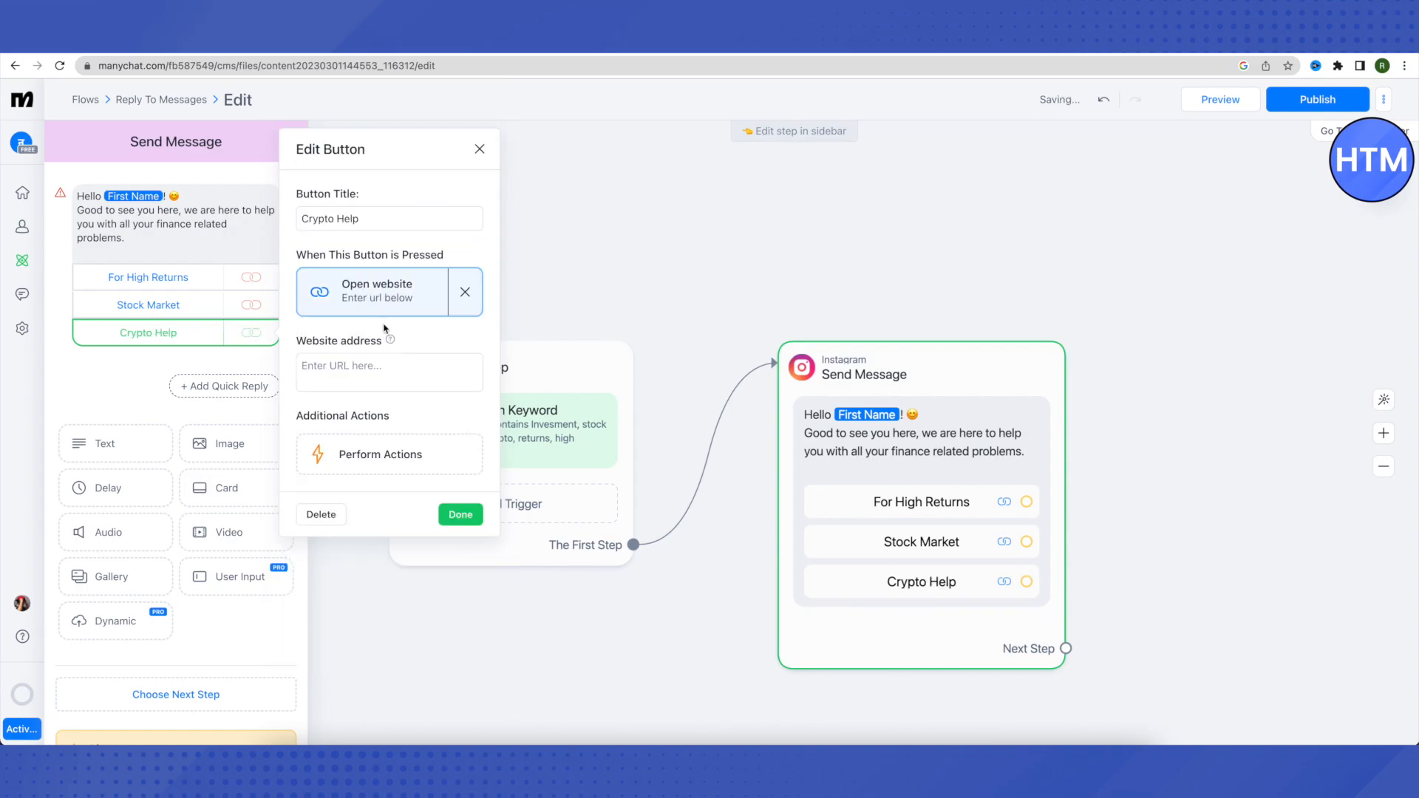
left_click(460, 515)
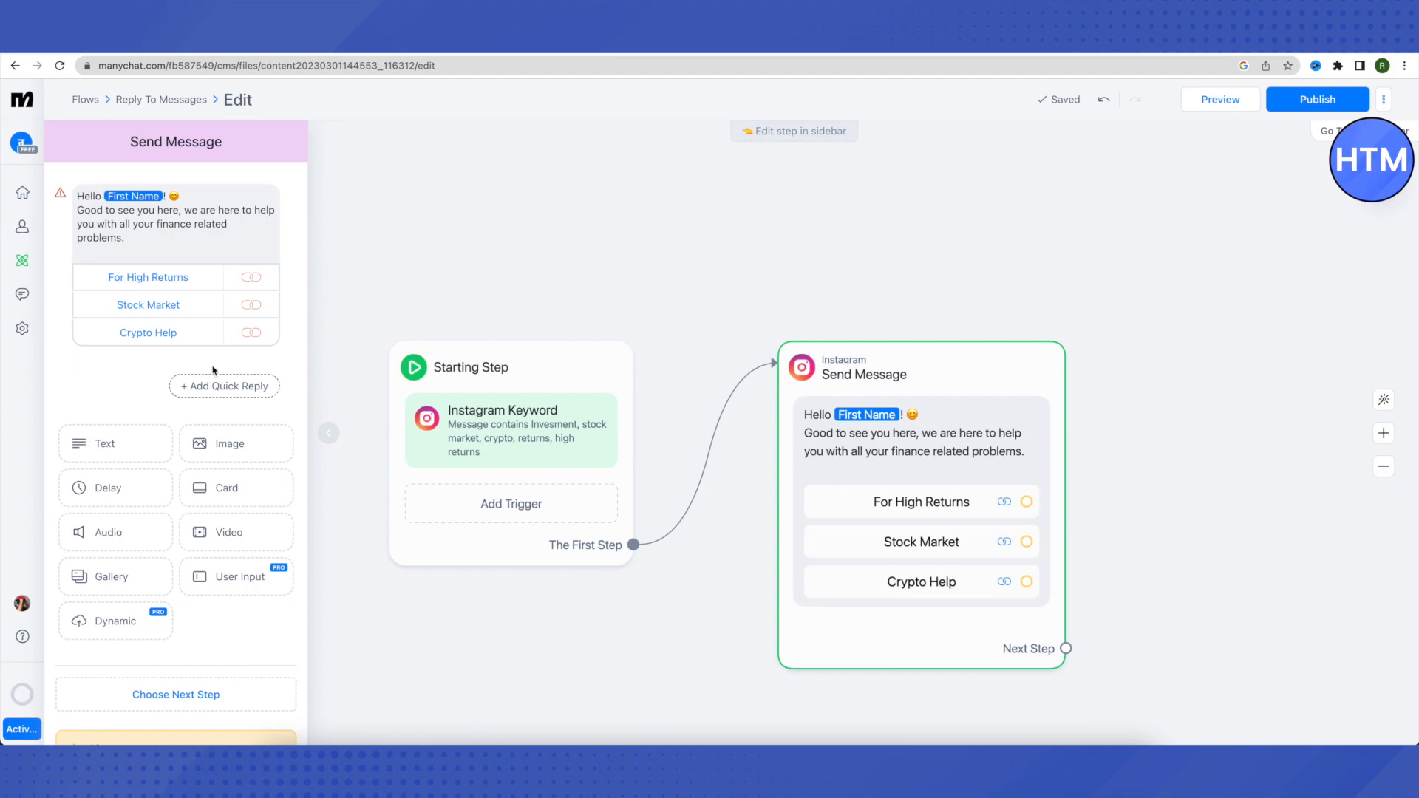
Add a 3-second delay after the message, followed by a text block reading "Click "Help" for further assistance".
left_click(108, 488)
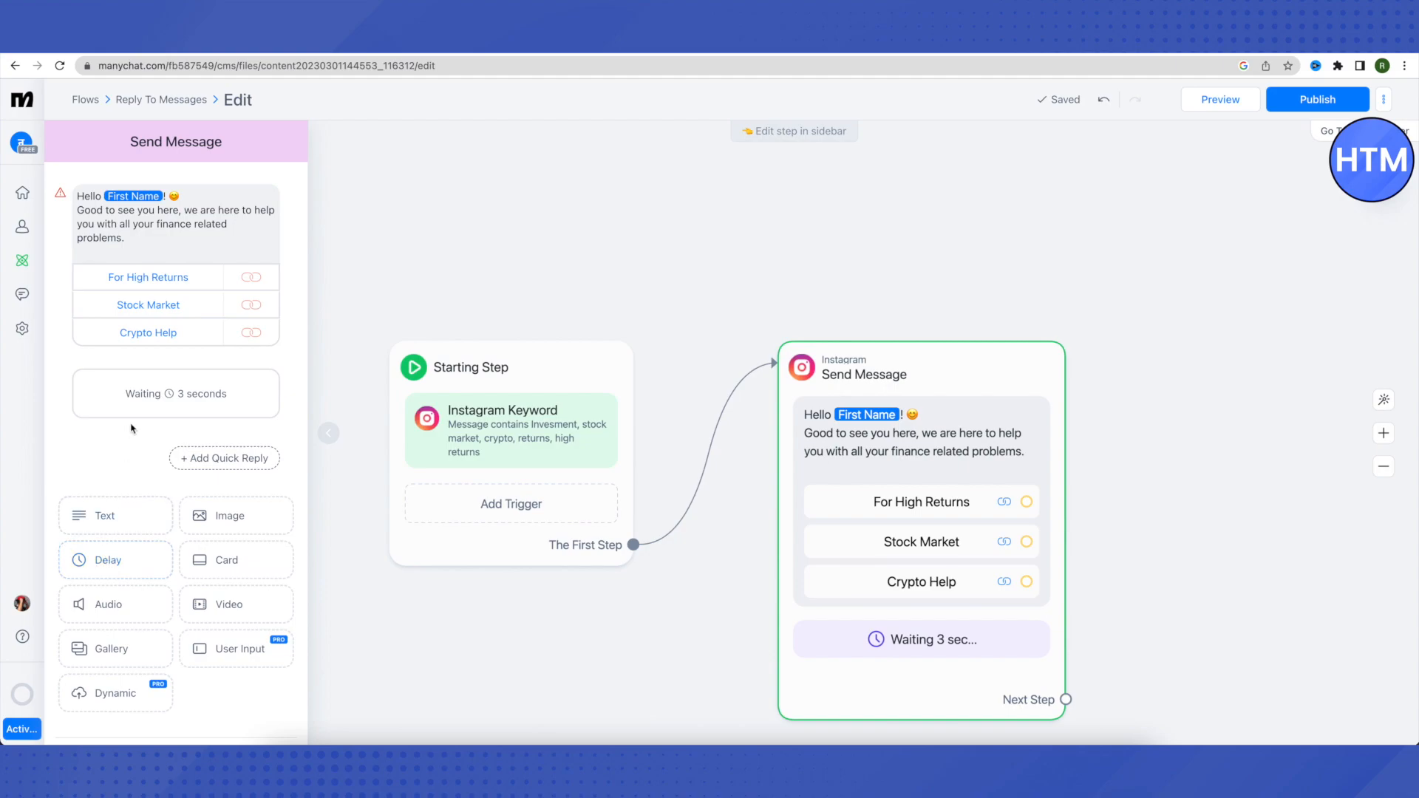
left_click(194, 460)
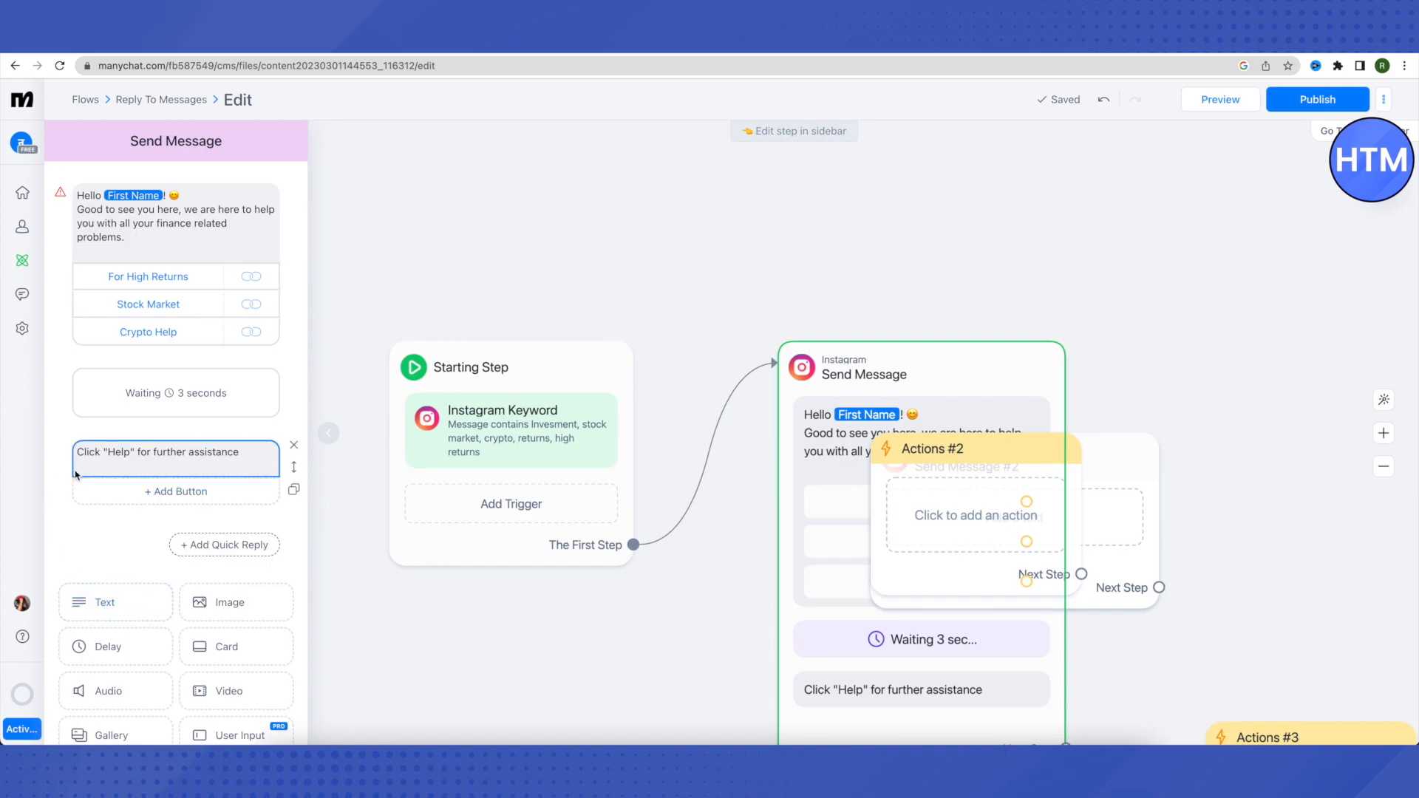
Add a button to the further-assistance text that performs actions, and open its actions step for editing.
left_click(178, 493)
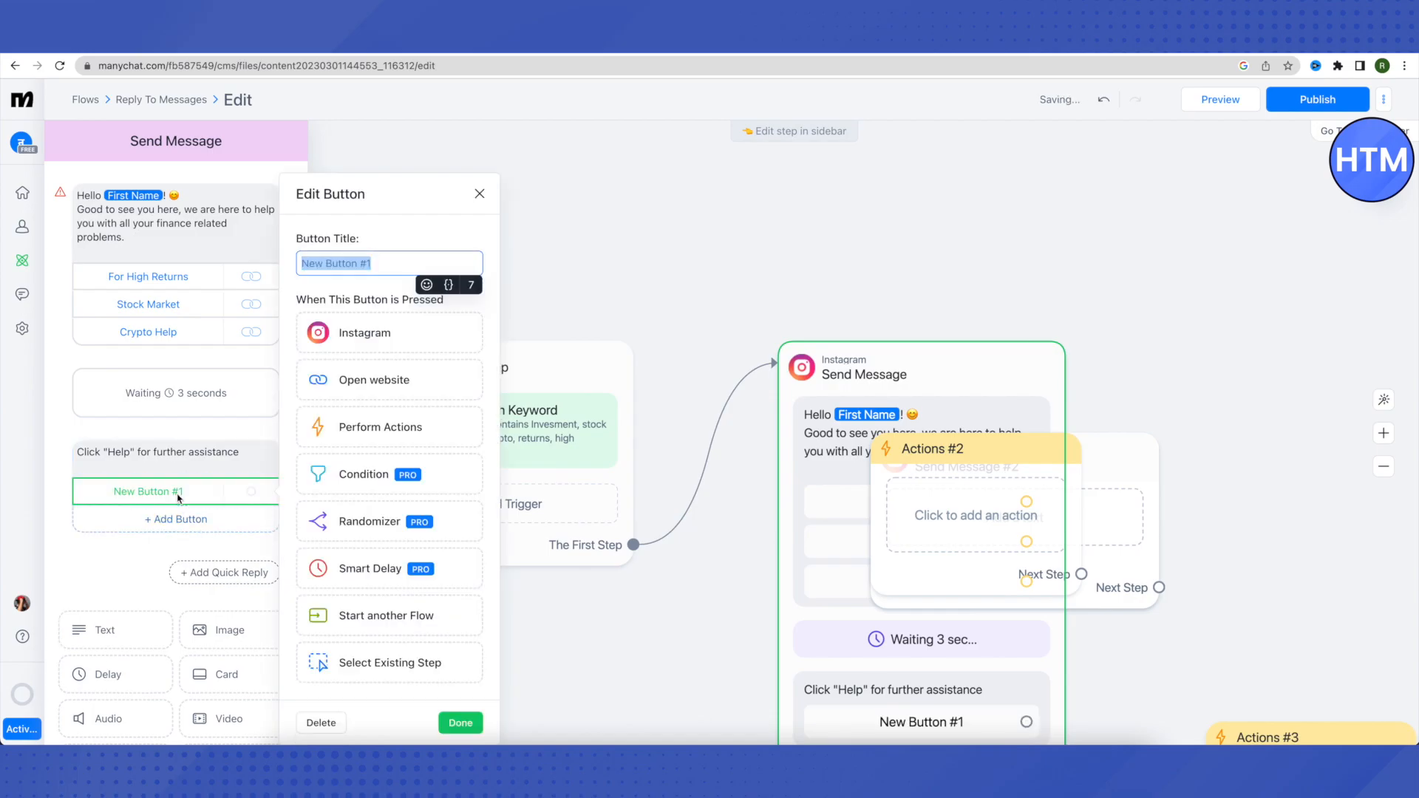
left_click(366, 435)
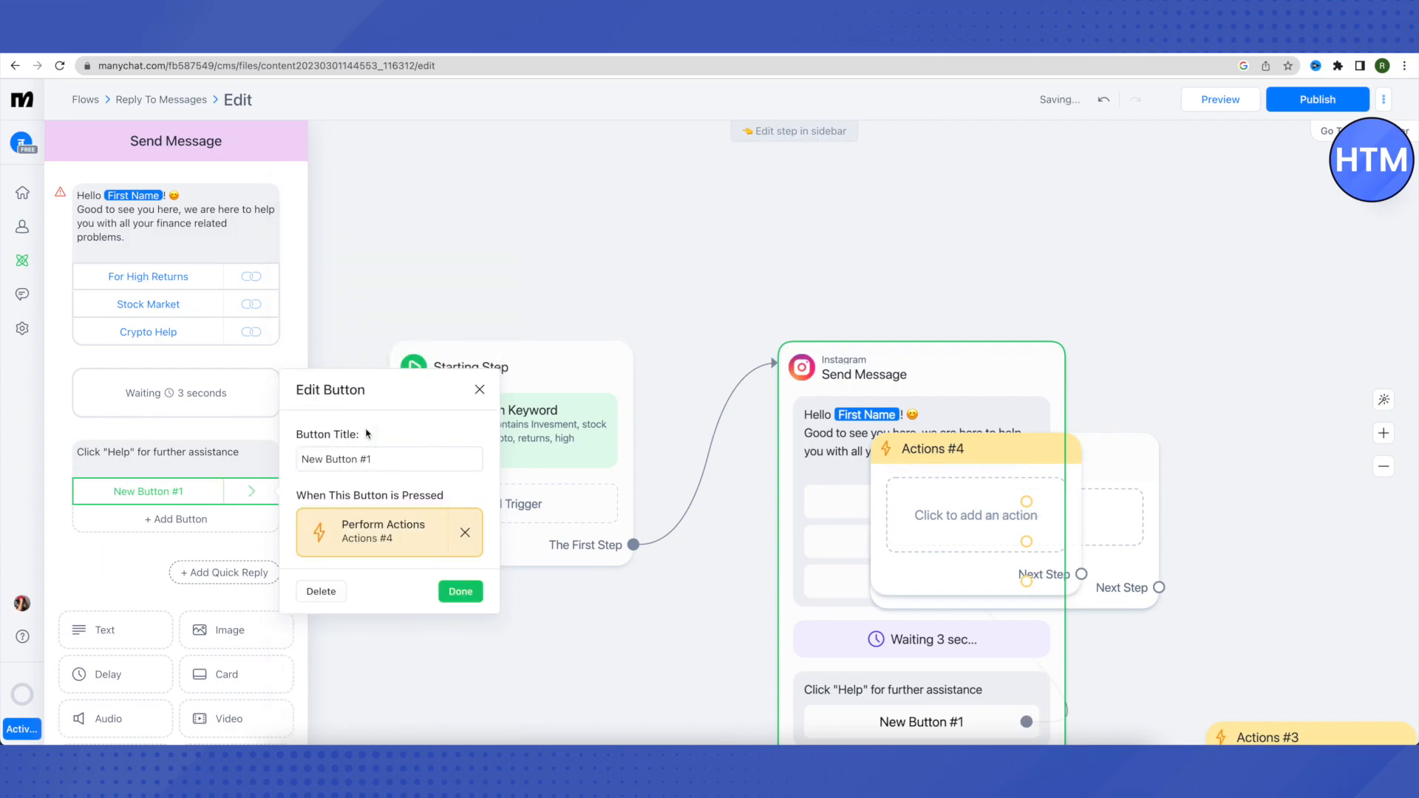
left_click(365, 534)
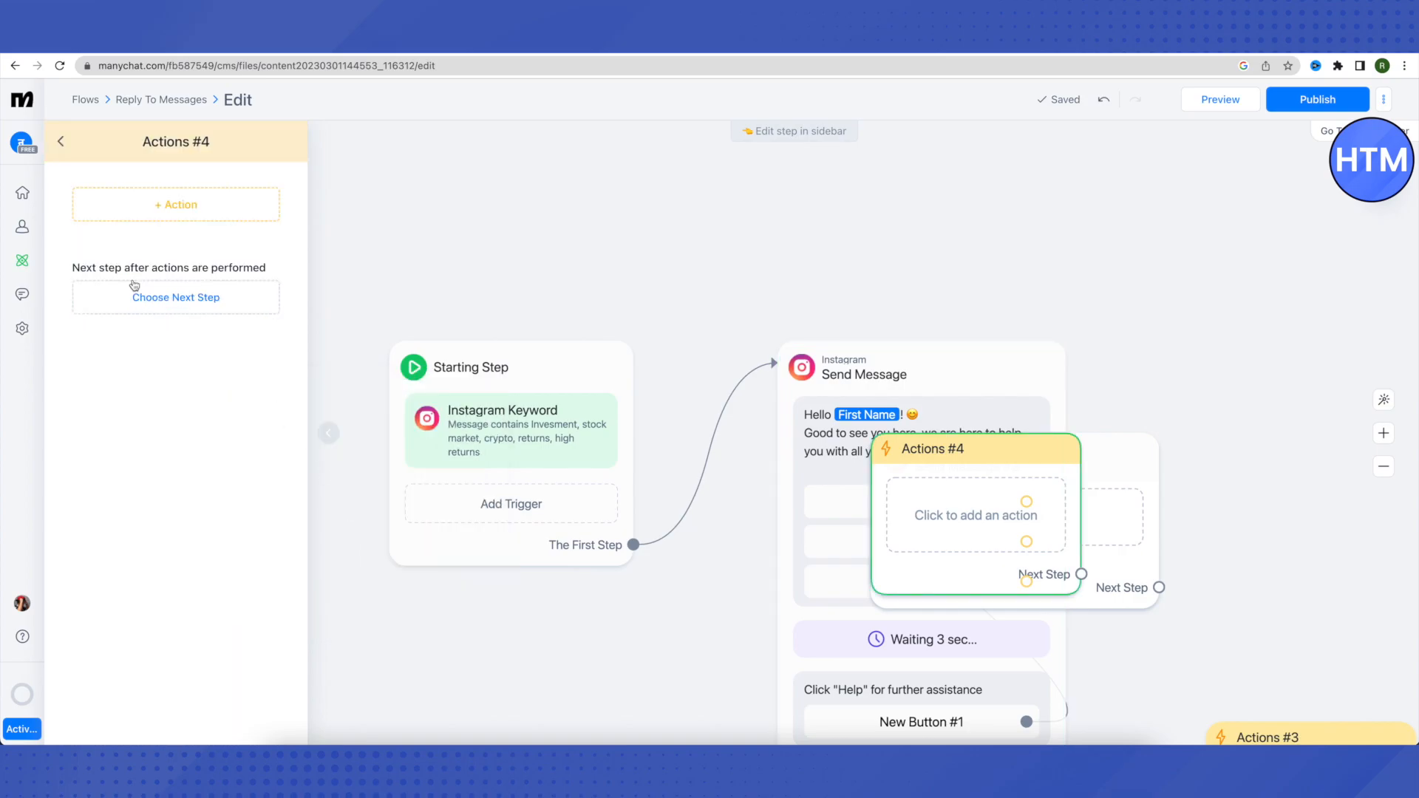
Add the Mark conversation as Open action to the new actions step and return to the Send Message step.
left_click(157, 212)
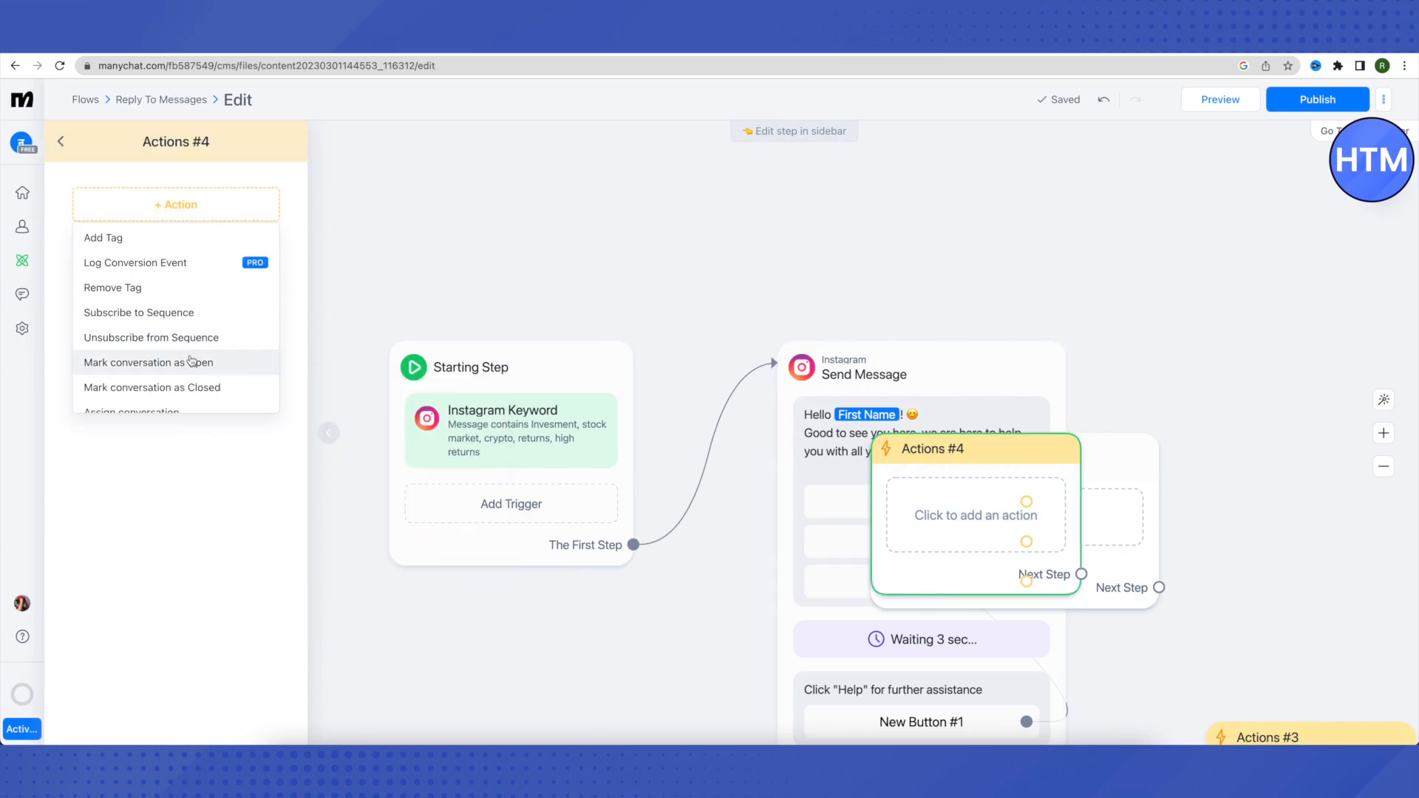
scroll(205, 352, "down", 3)
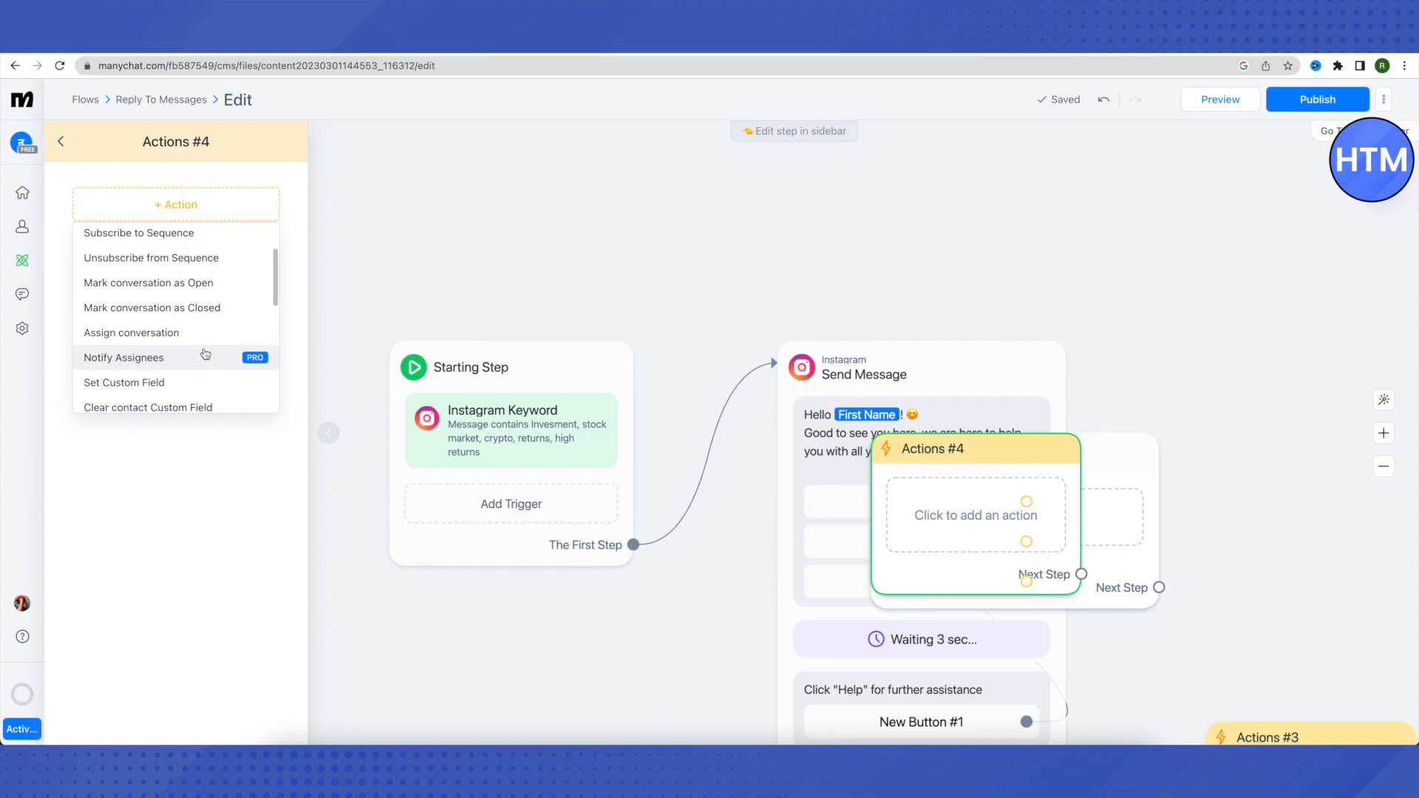
scroll(204, 353, "up", 3)
scroll(201, 350, "down", 5)
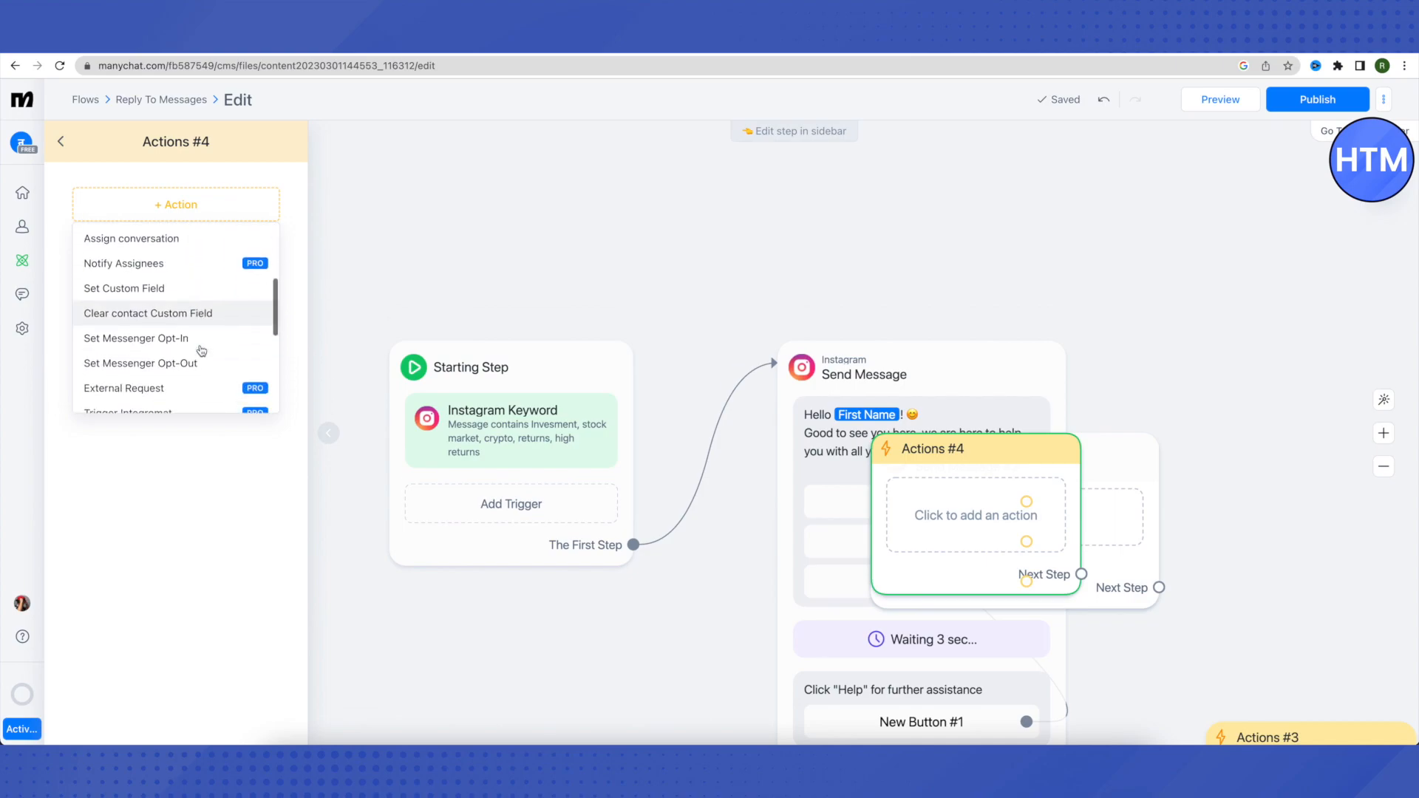
scroll(201, 351, "up", 4)
scroll(201, 351, "down", 1)
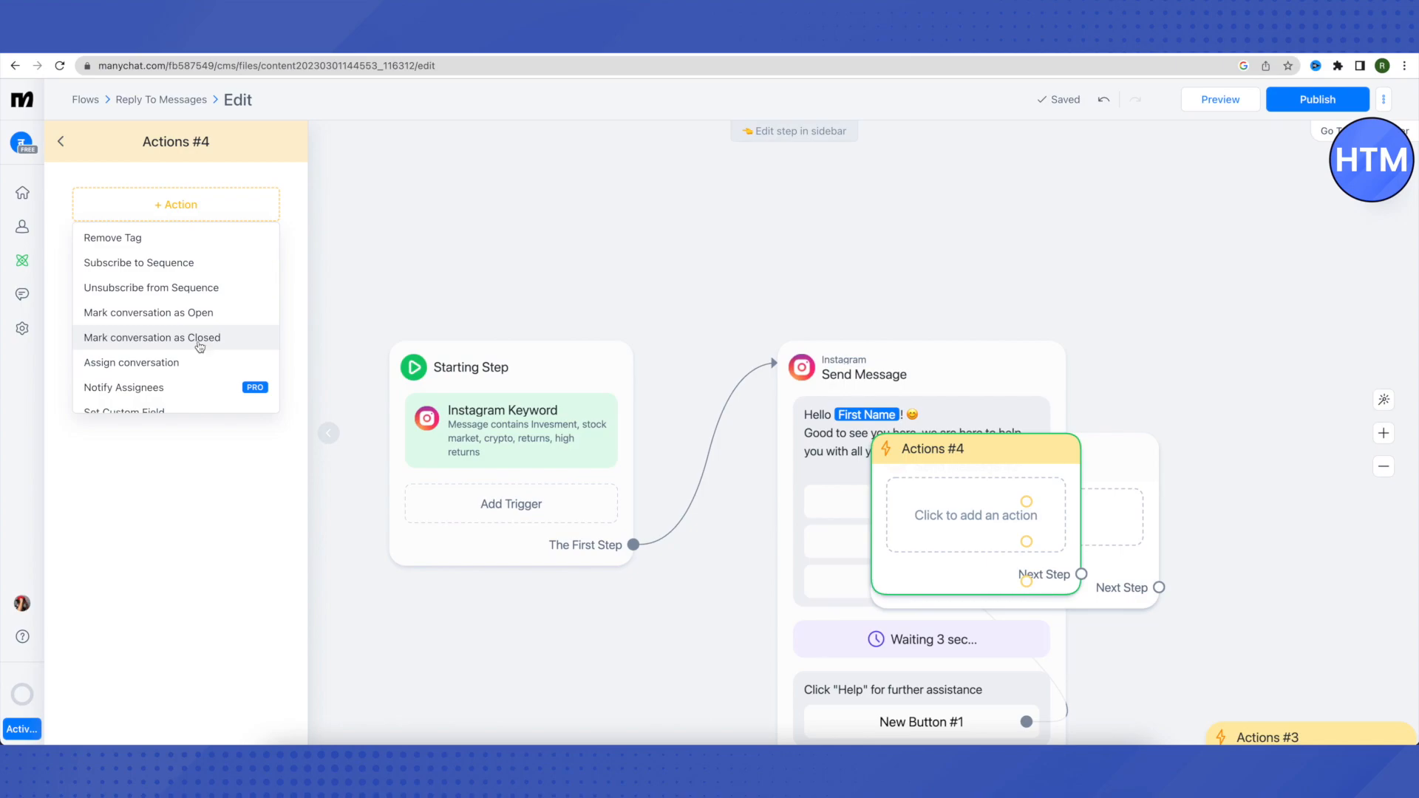
left_click(135, 315)
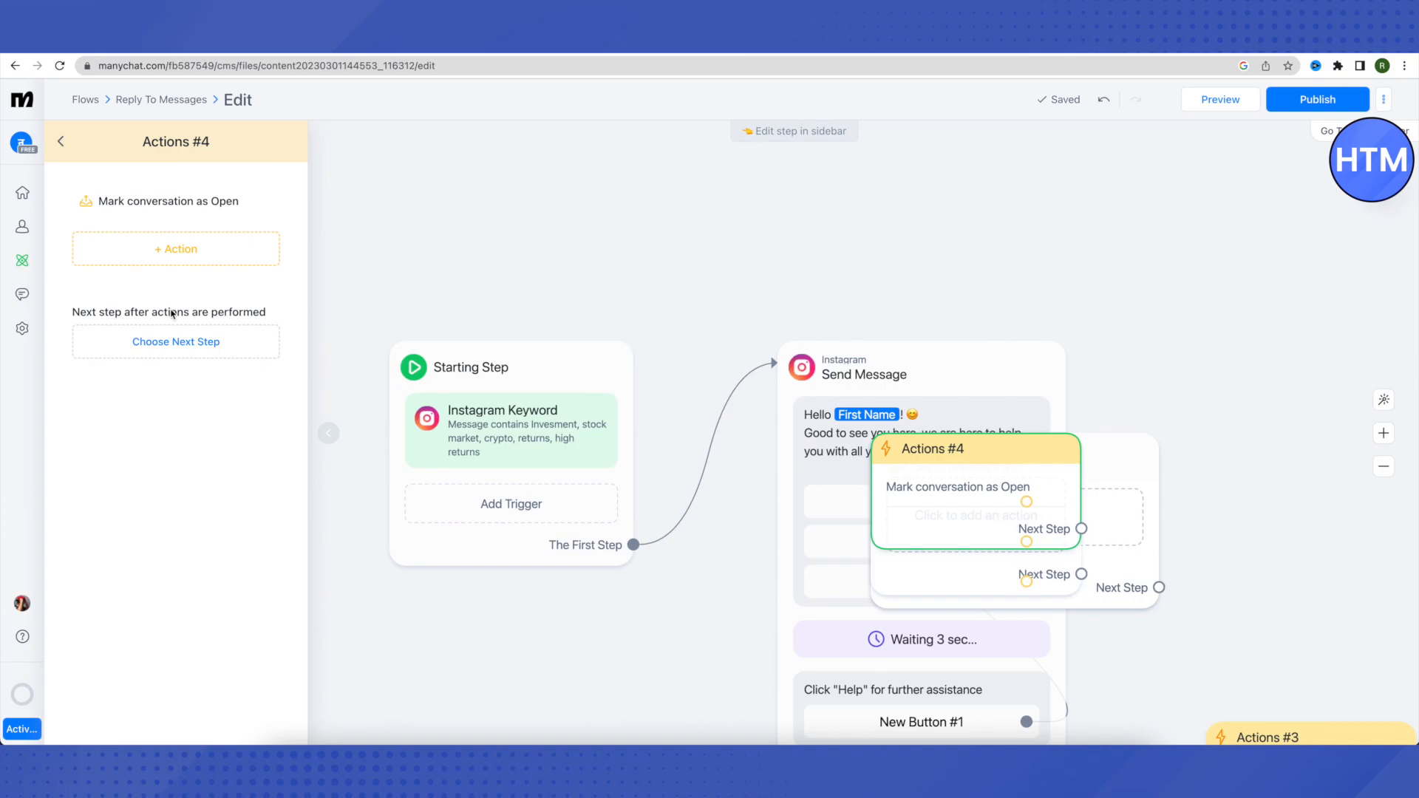
left_click(63, 143)
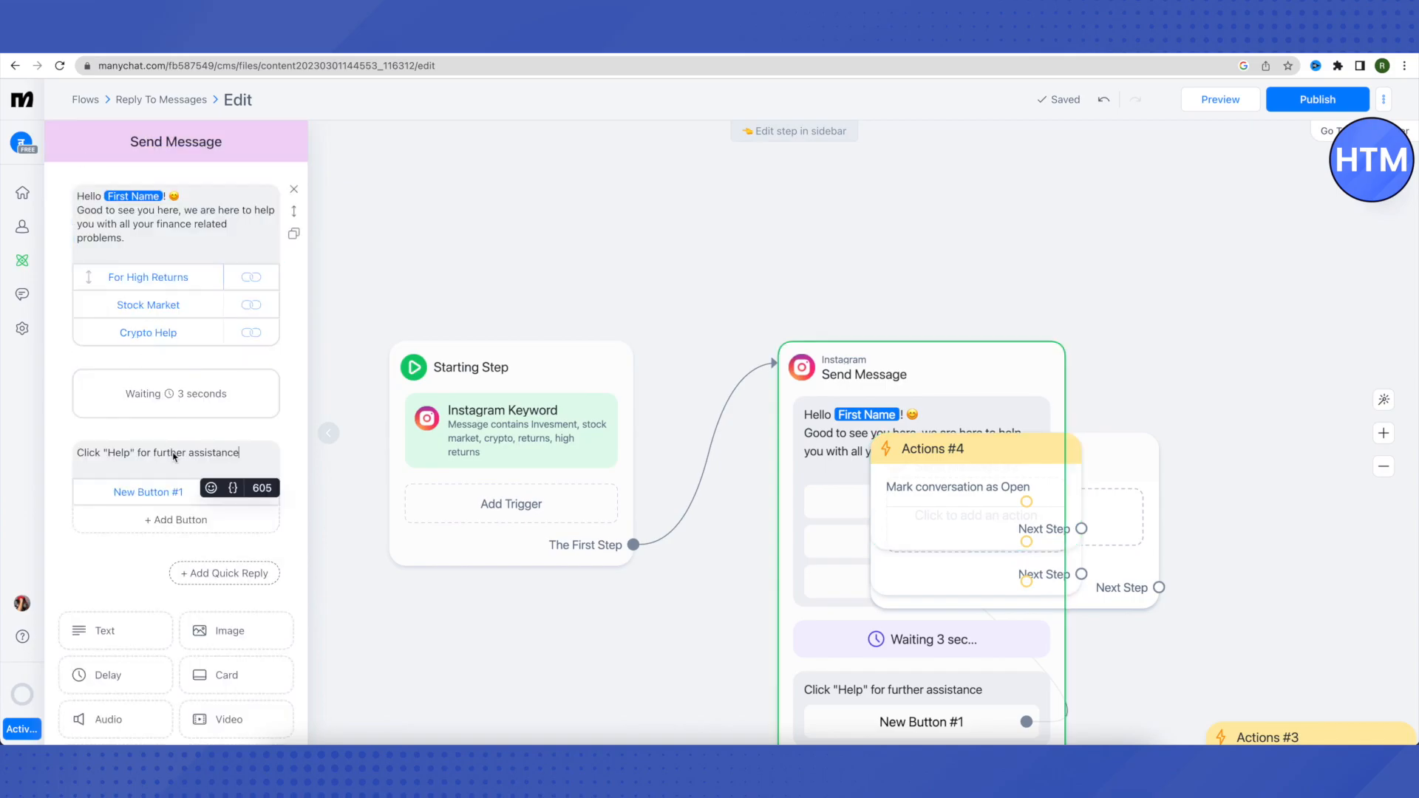
Title the button under the further-assistance text "Help".
left_click(175, 498)
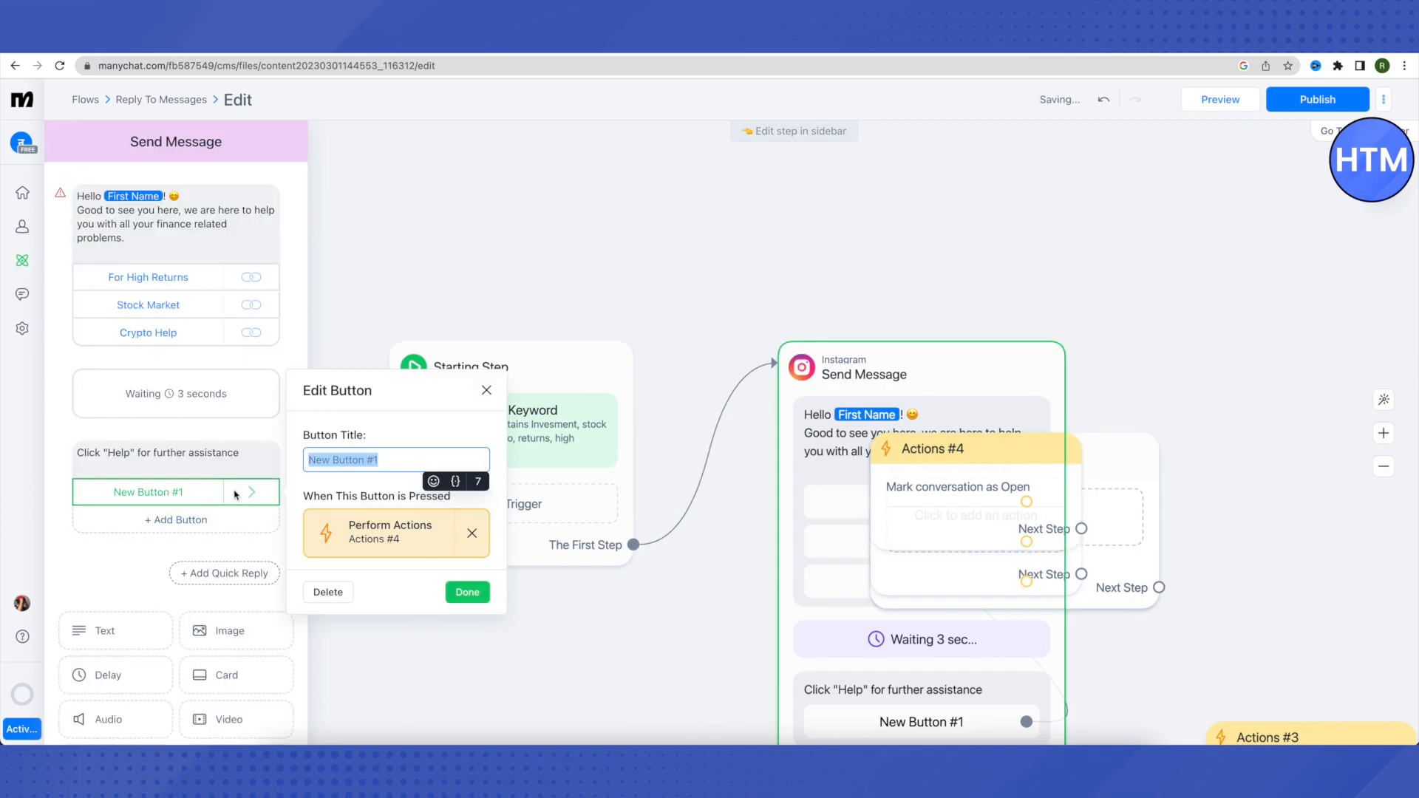
left_click_drag(382, 459, 308, 464)
type("Help")
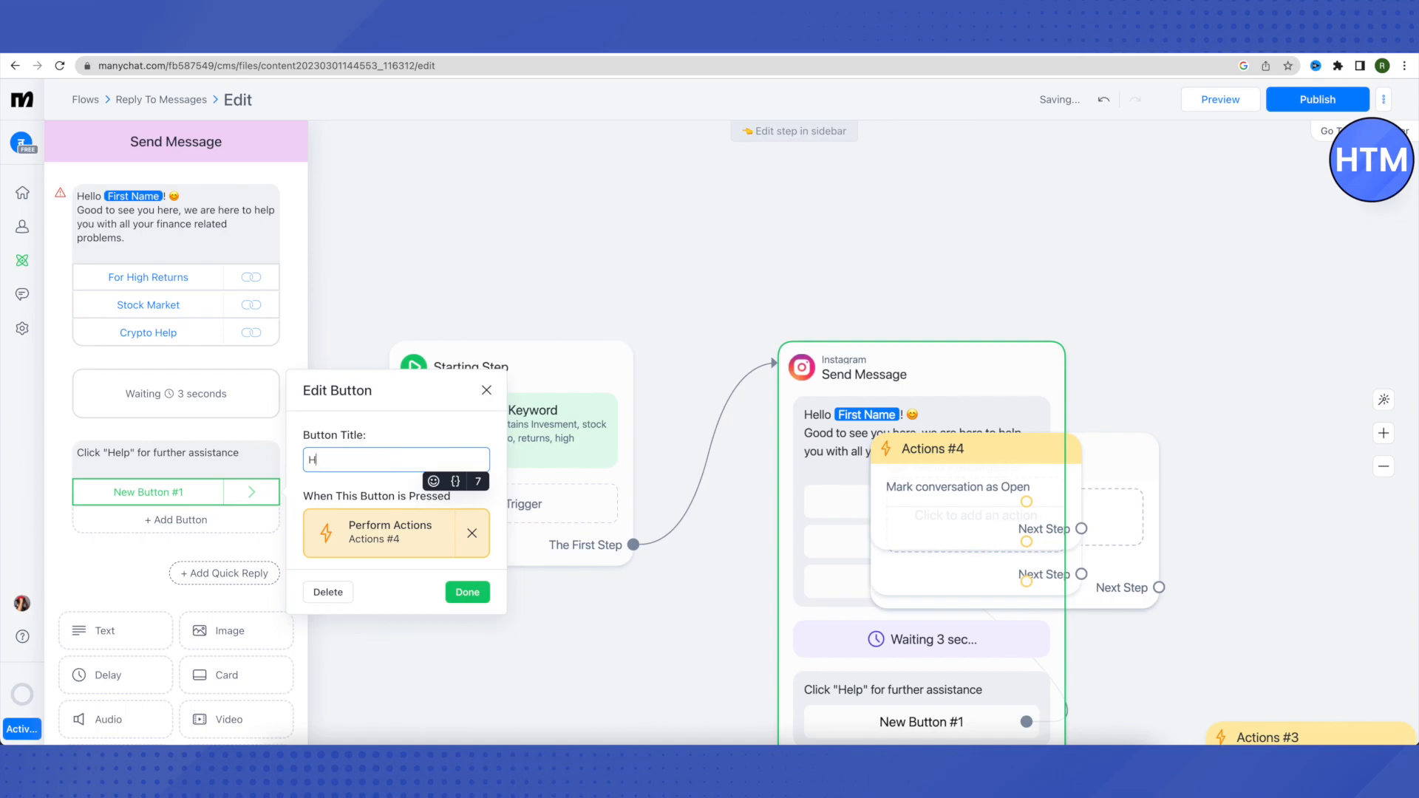
left_click(469, 593)
left_click(189, 454)
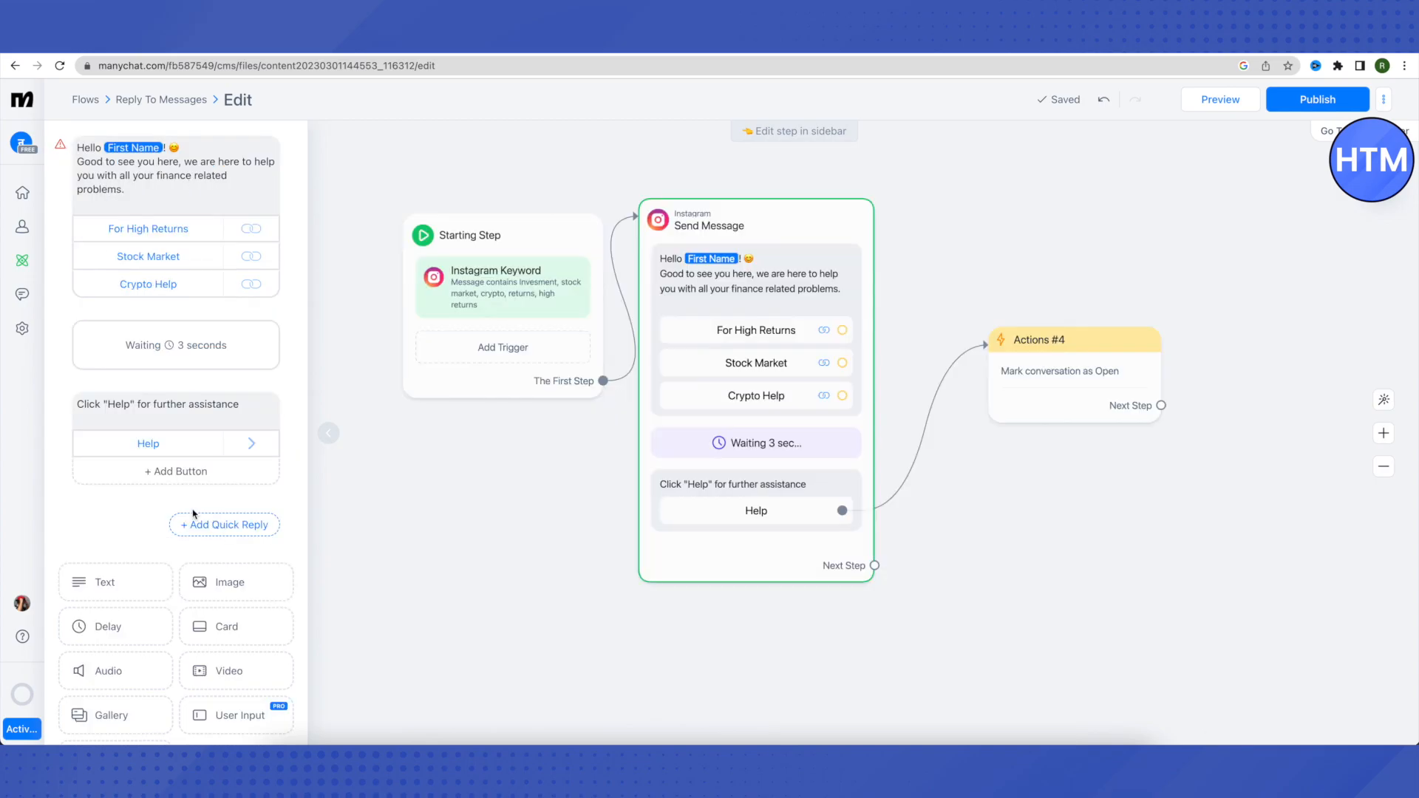
Review the available next-step options for the Send Message step without choosing one.
scroll(159, 510, "down", 4)
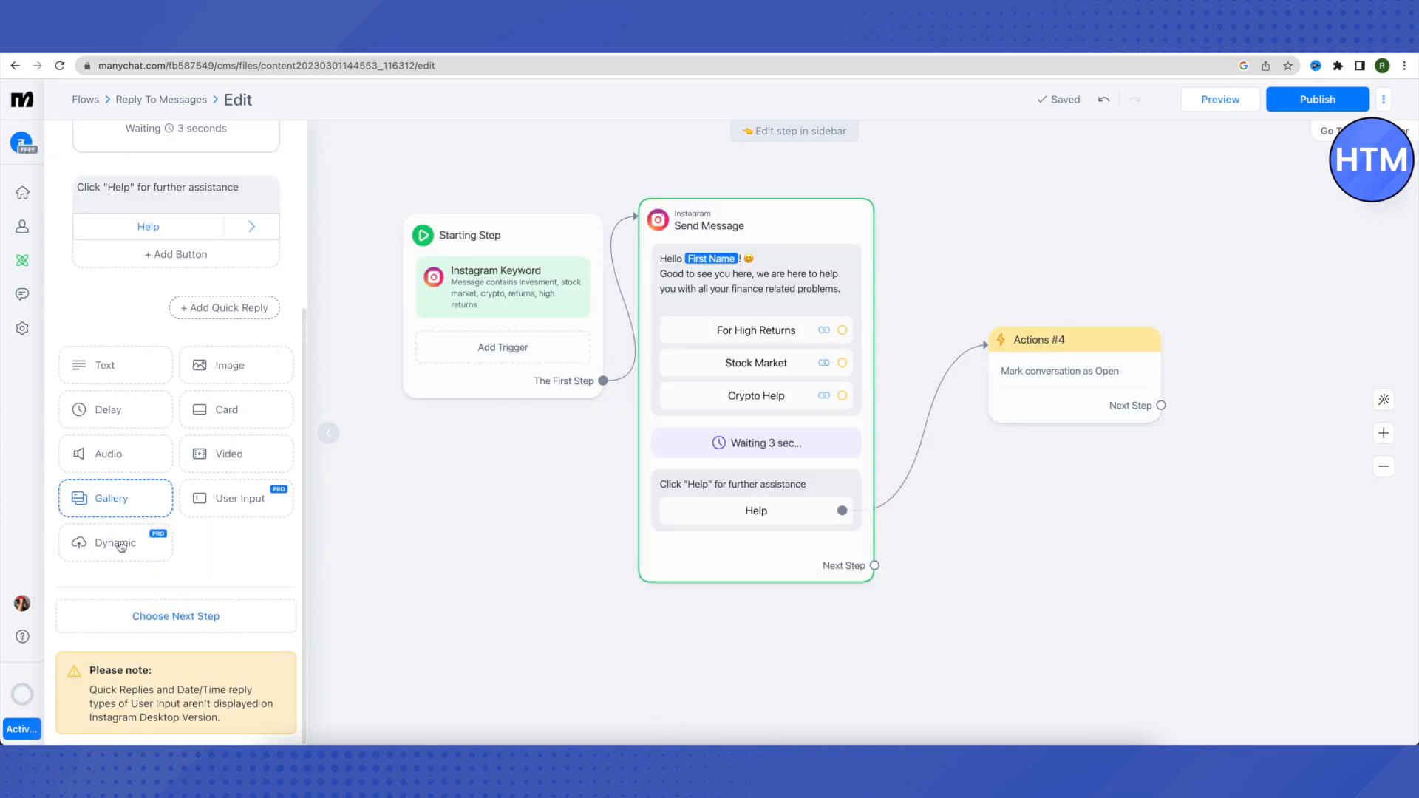
left_click(152, 625)
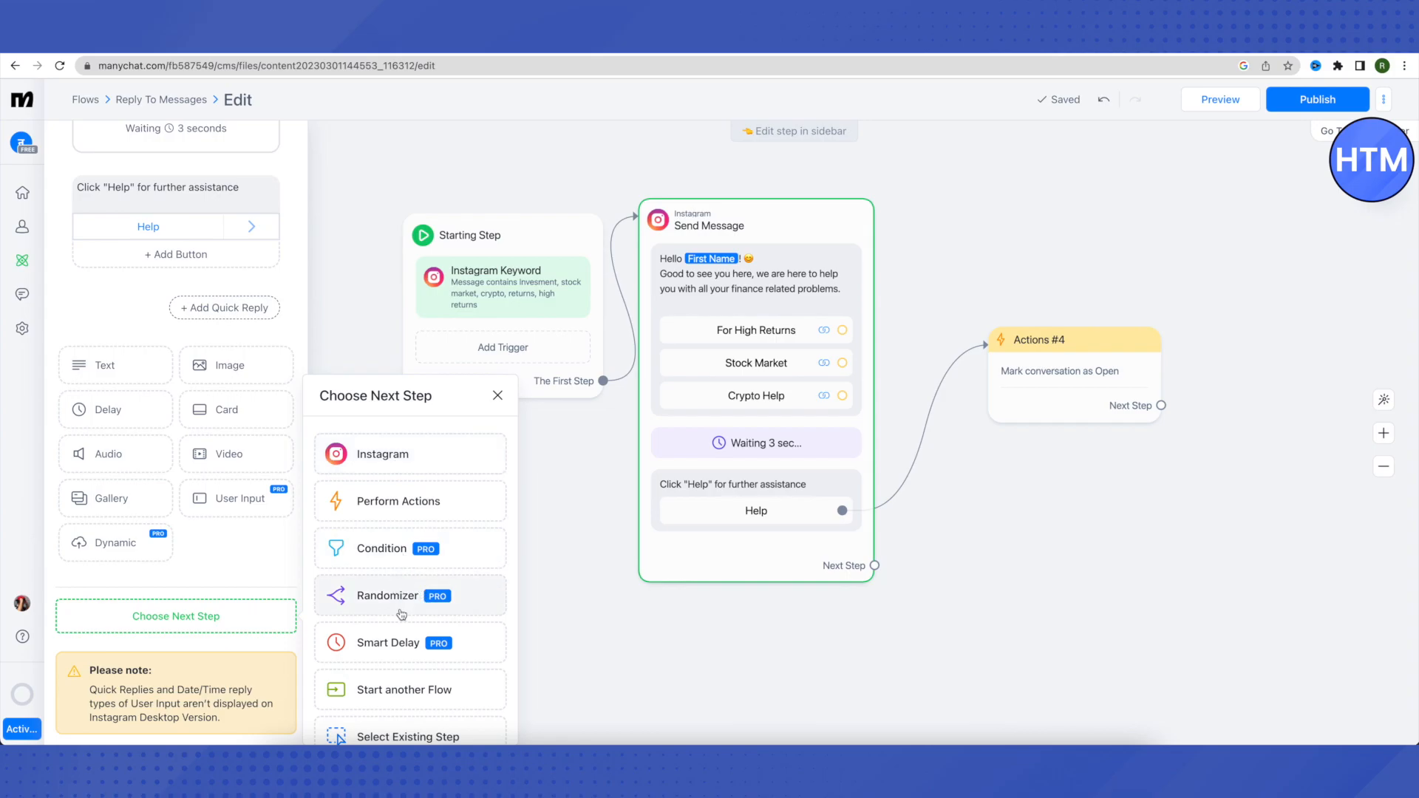
scroll(403, 642, "down", 1)
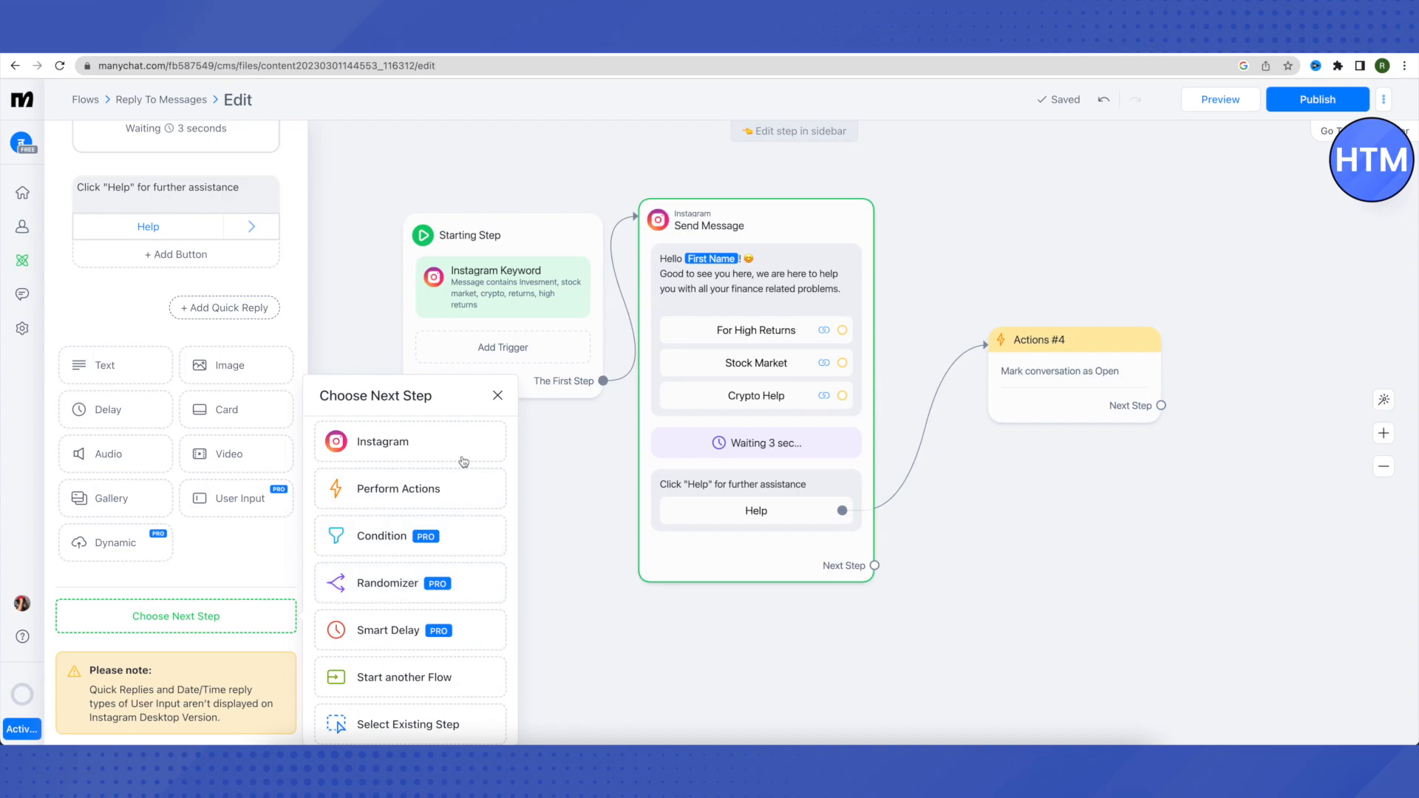
left_click(497, 398)
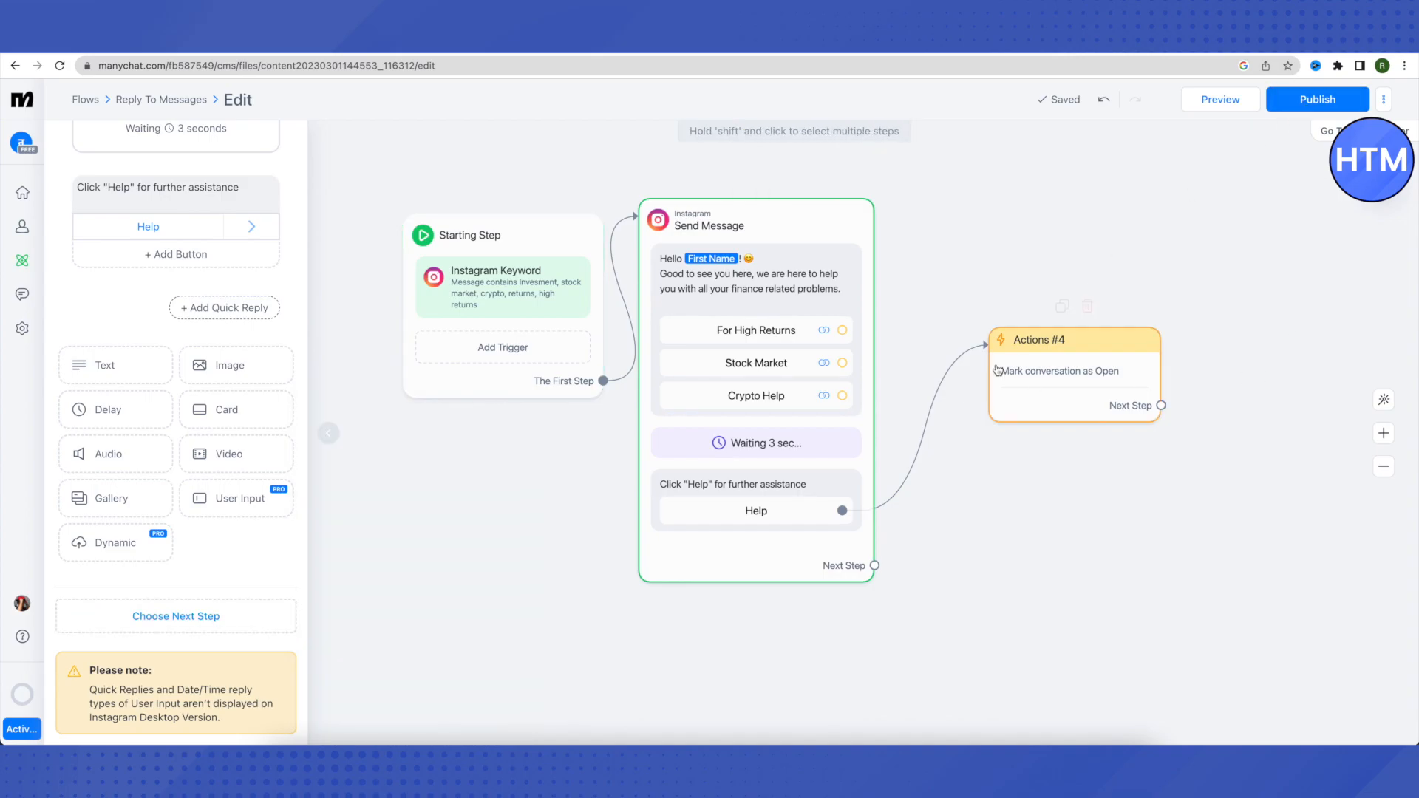
scroll(118, 485, "up", 1)
scroll(118, 484, "up", 1)
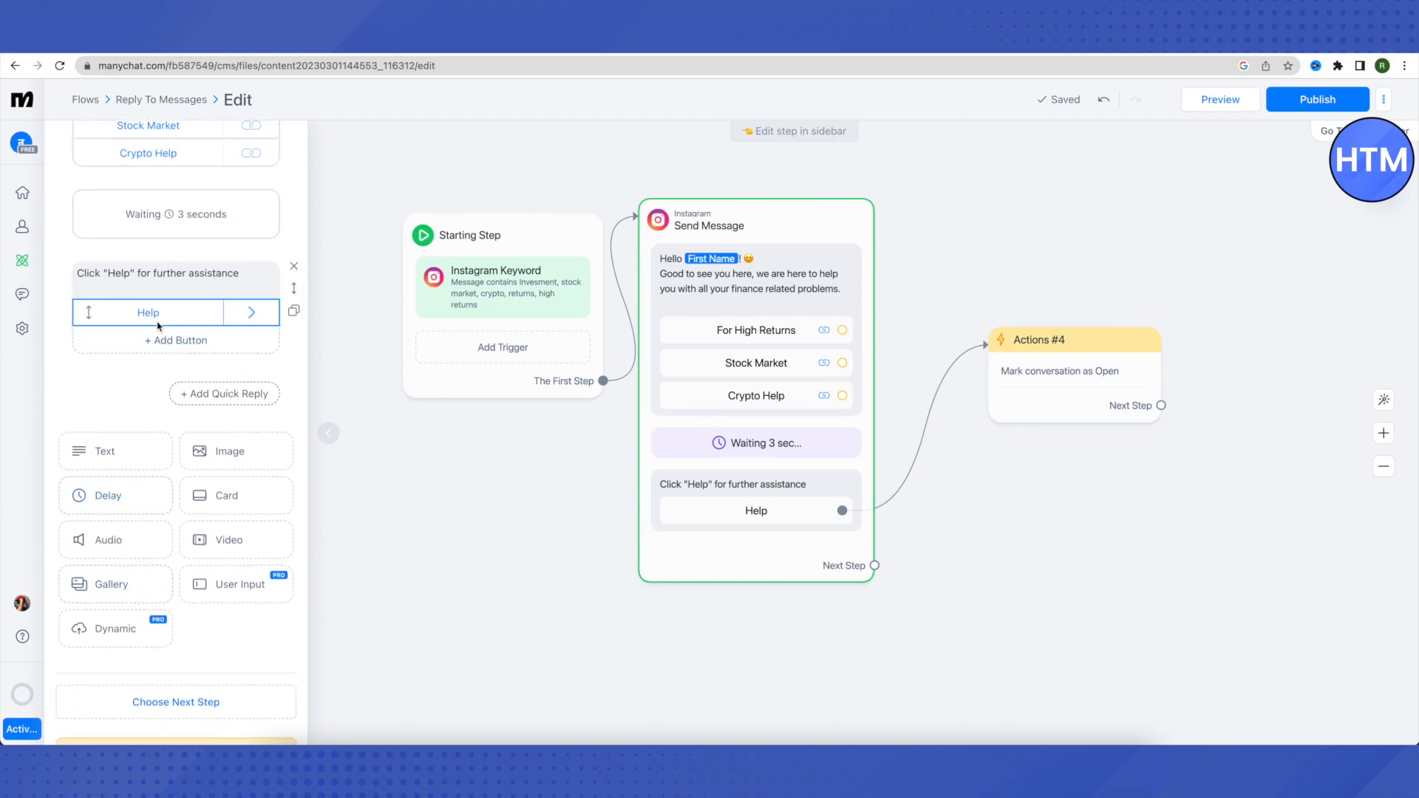
Check the actions step connected to the Help button and try to publish the flow.
left_click(1055, 353)
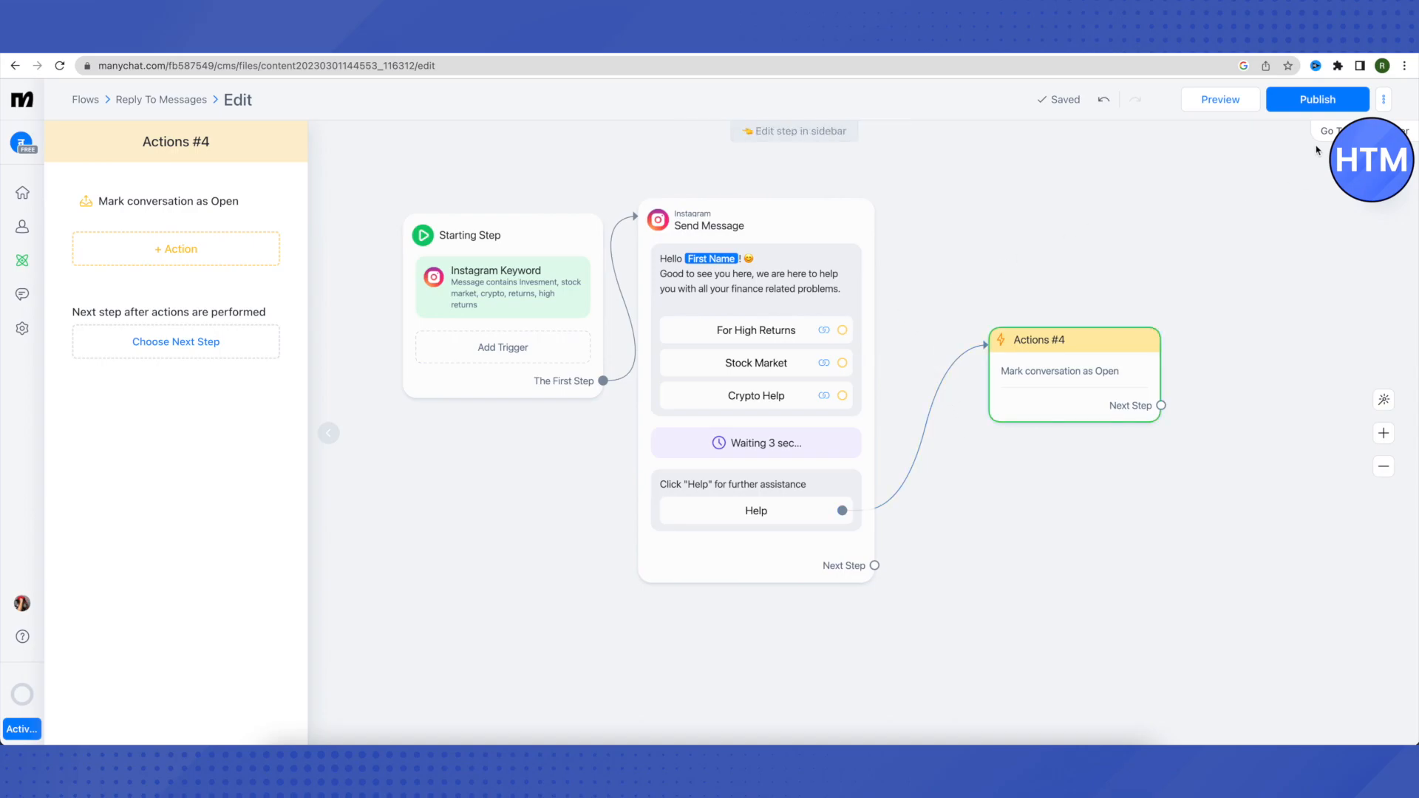
left_click(1305, 102)
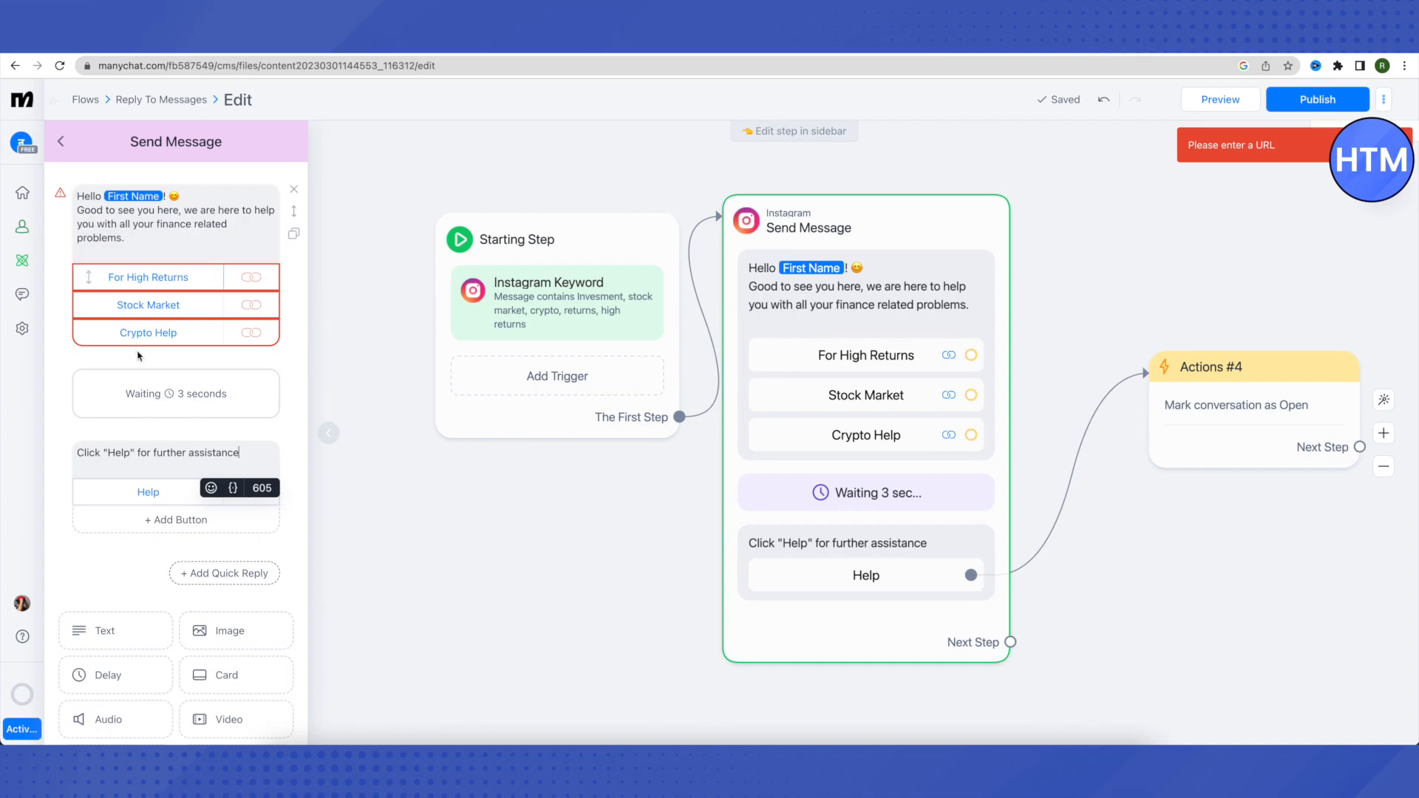